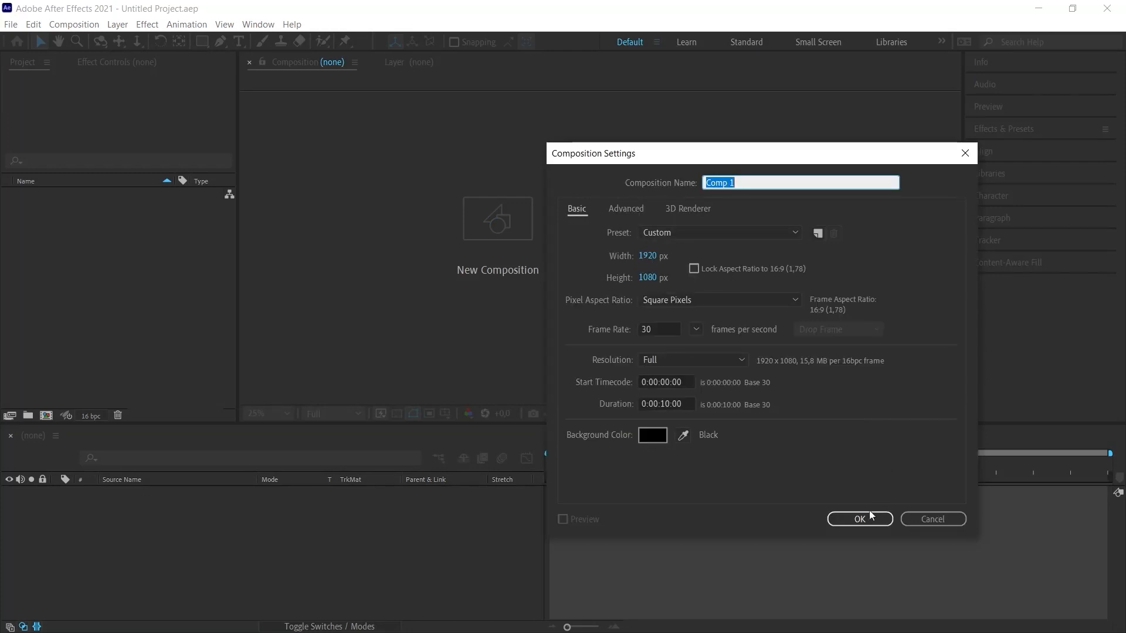
# - Create a 1920 x 1080, 30 fps, 10-second composition and add the text AFTER
pyautogui.click(852, 520)
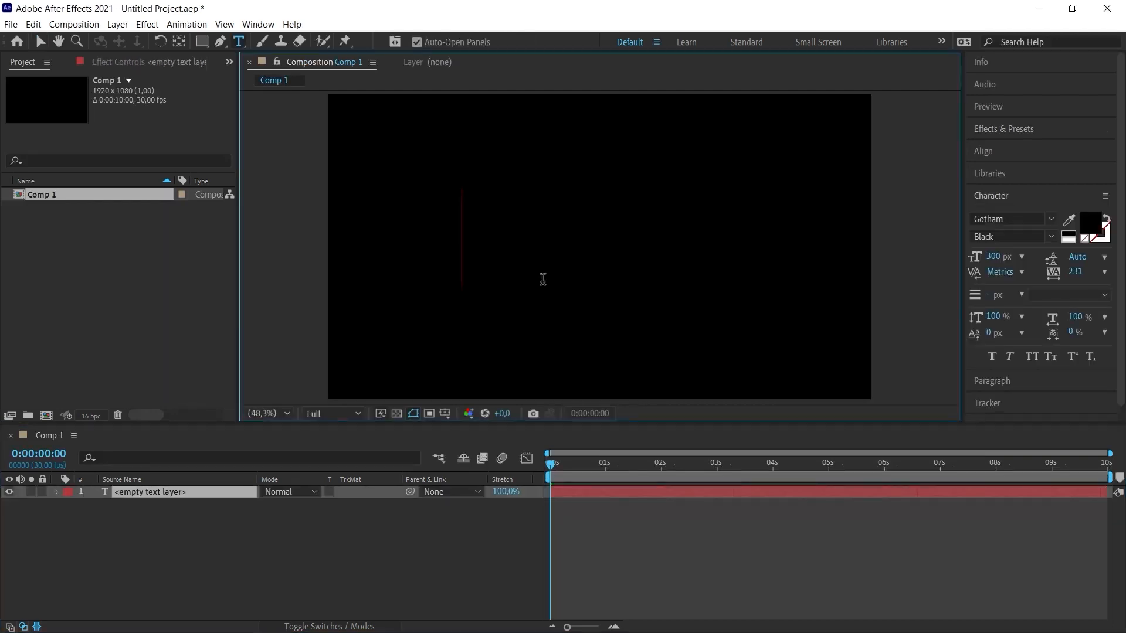
pyautogui.write('AFTER')
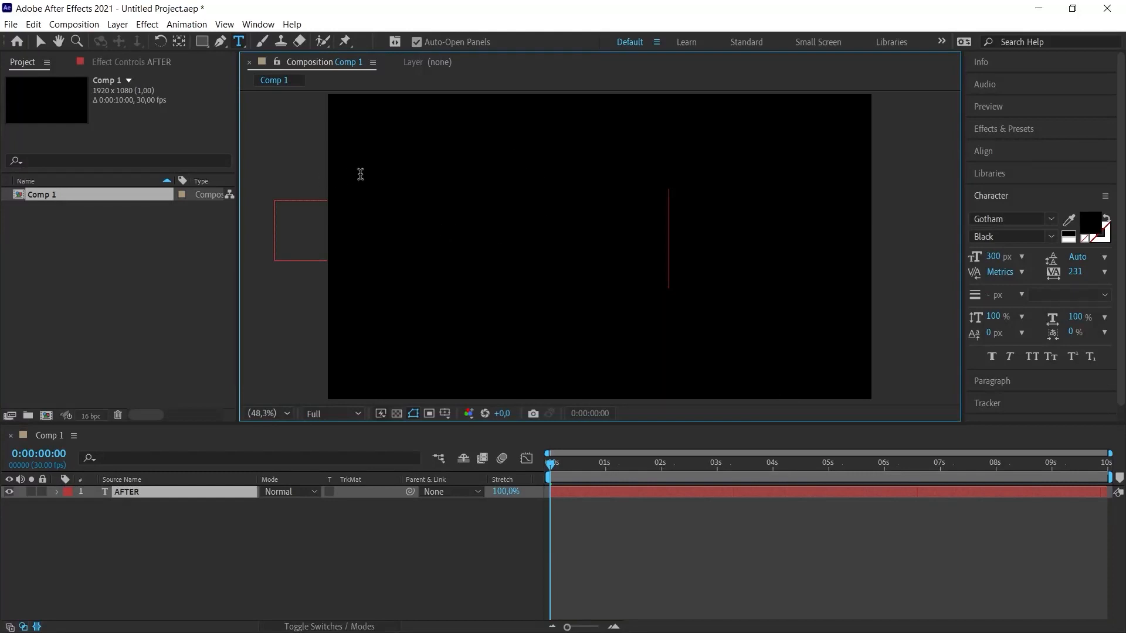
# - Make the AFTER text white, set its tracking to 0 and reduce its font size to about 230 px
pyautogui.click(41, 41)
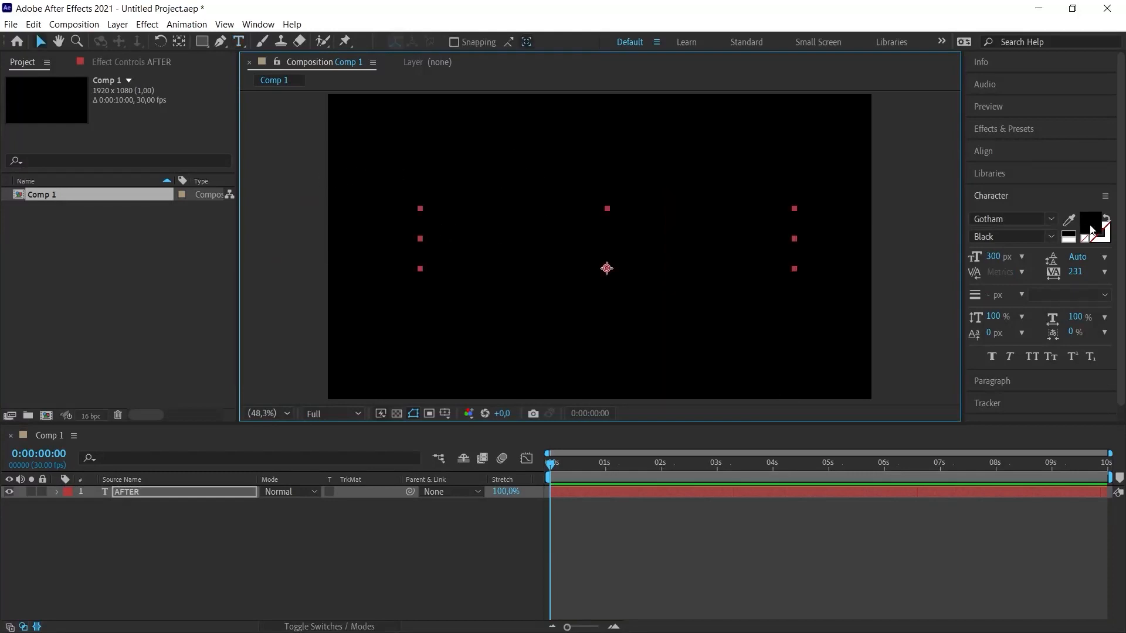
pyautogui.click(1089, 226)
pyautogui.moveTo(705, 213); pyautogui.dragTo(665, 171)
pyautogui.click(984, 173)
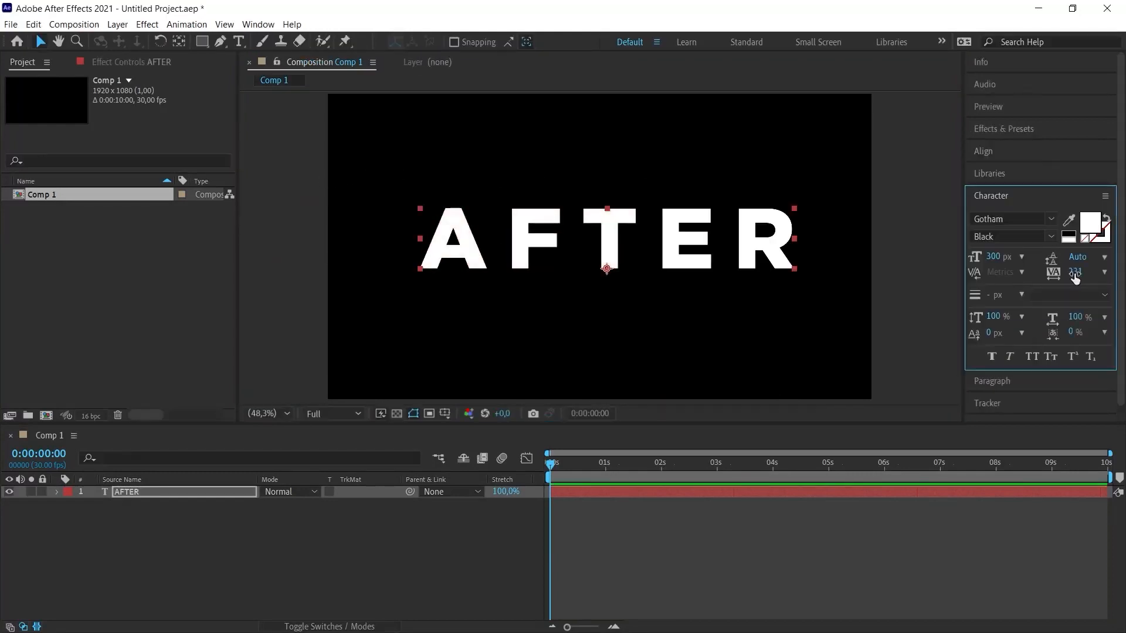
pyautogui.moveTo(701, 246); pyautogui.dragTo(708, 247)
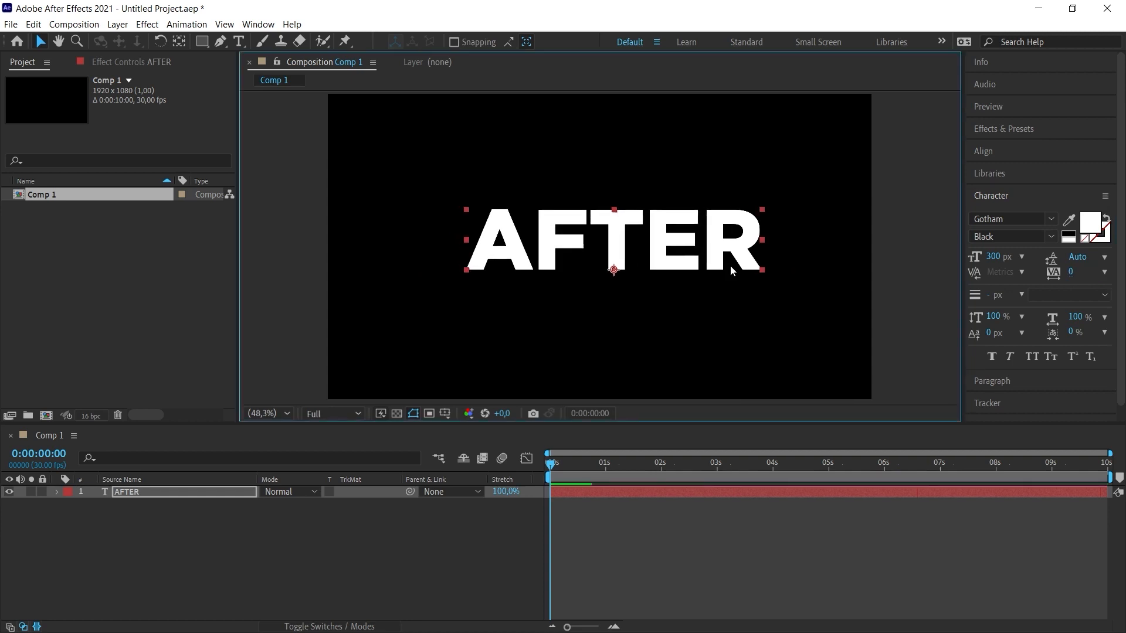
pyautogui.moveTo(992, 256); pyautogui.dragTo(941, 253)
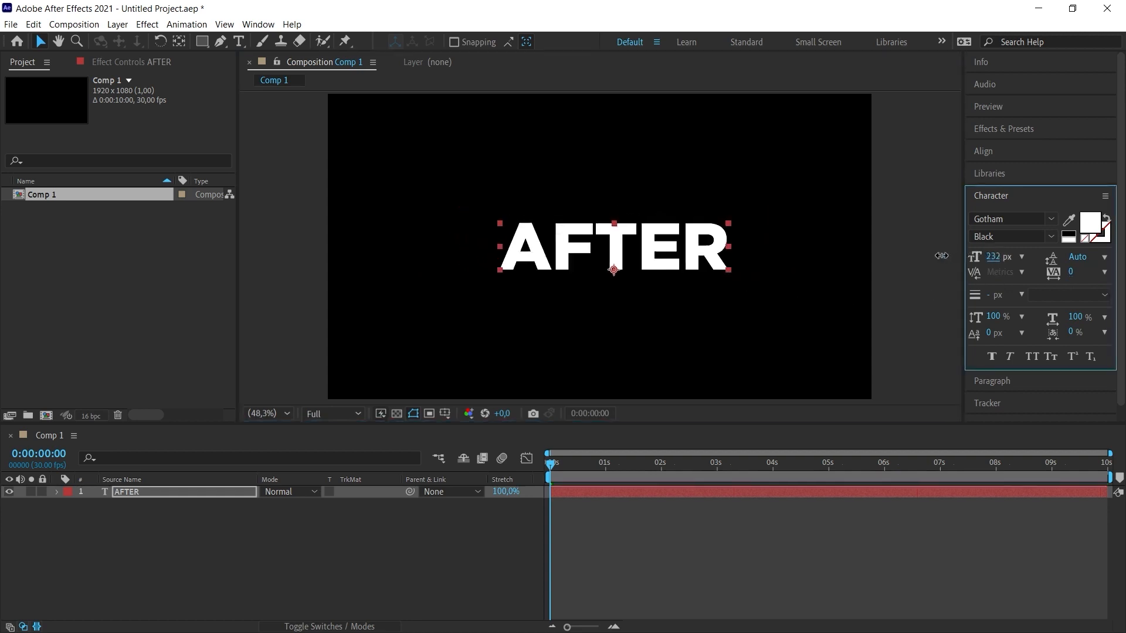
# - Center the AFTER text horizontally and vertically in the composition
pyautogui.moveTo(696, 247); pyautogui.dragTo(685, 241)
pyautogui.click(989, 153)
pyautogui.click(1003, 188)
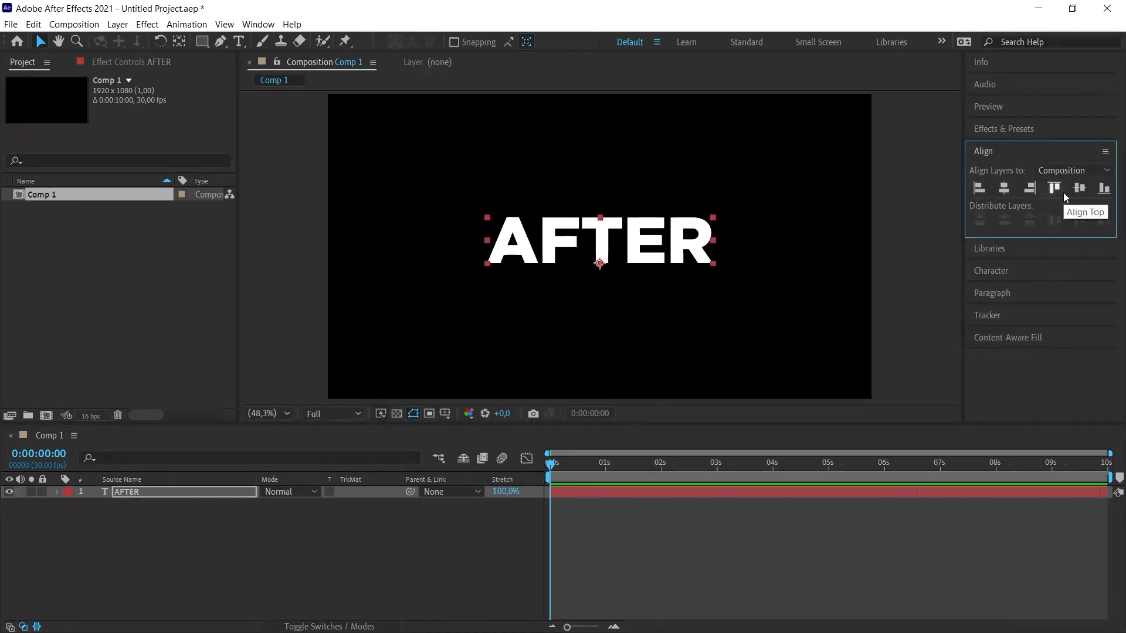
pyautogui.click(1078, 188)
pyautogui.click(562, 304)
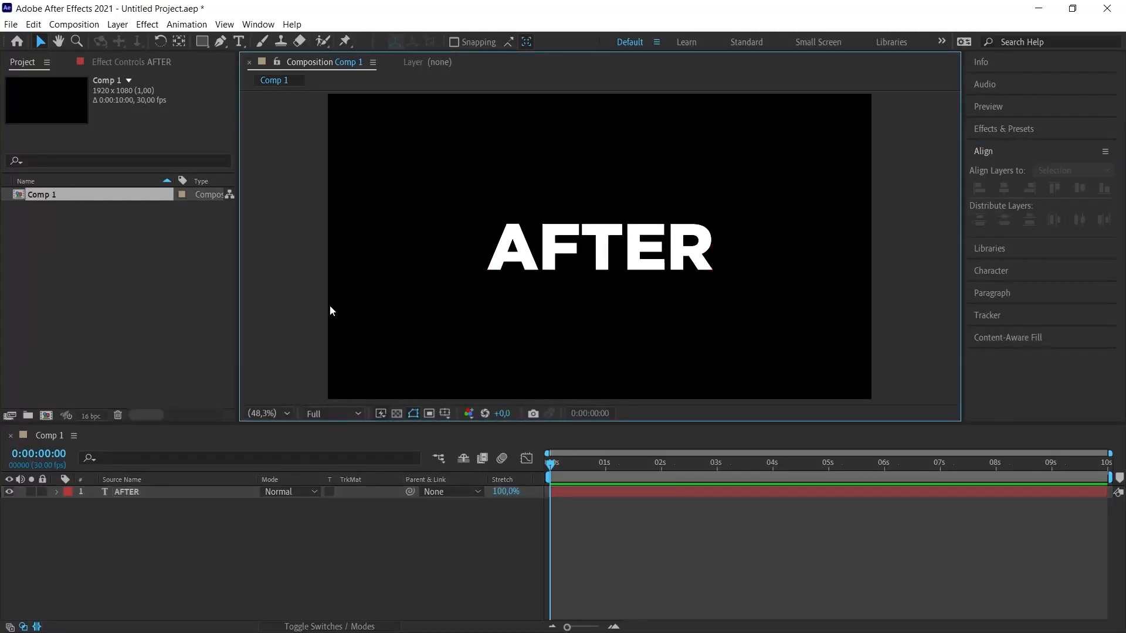
# - Show the rulers and place a vertical guide on each side of AFTER and a horizontal guide just below it
pyautogui.hotkey('ctrl', 'r')
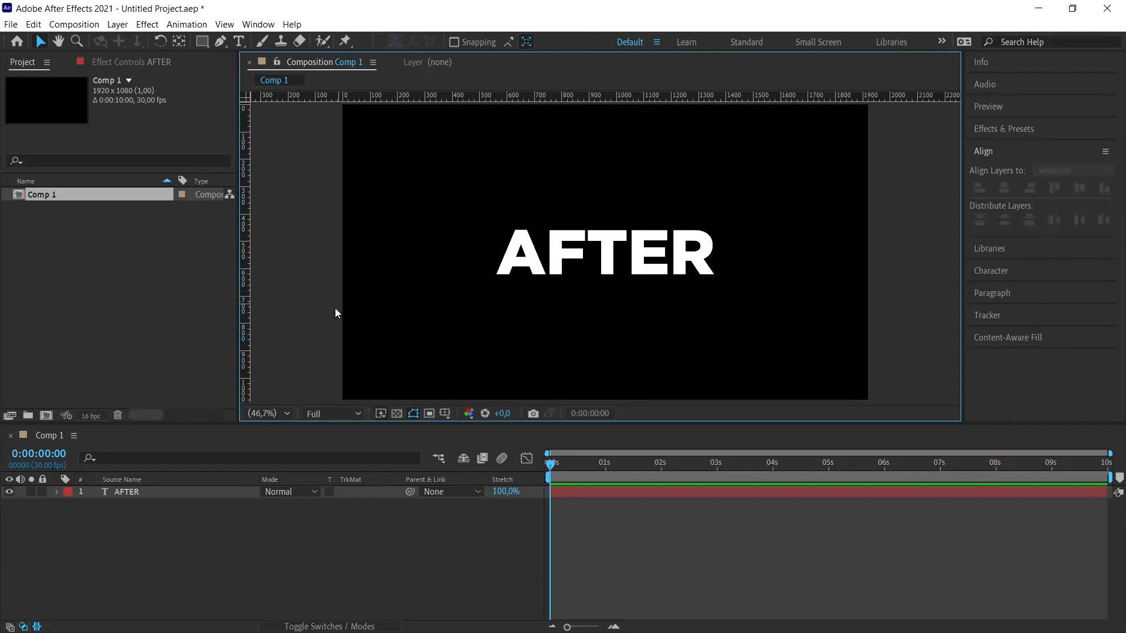
pyautogui.moveTo(246, 314); pyautogui.dragTo(717, 309)
pyautogui.moveTo(244, 275); pyautogui.dragTo(494, 302)
pyautogui.press('/')
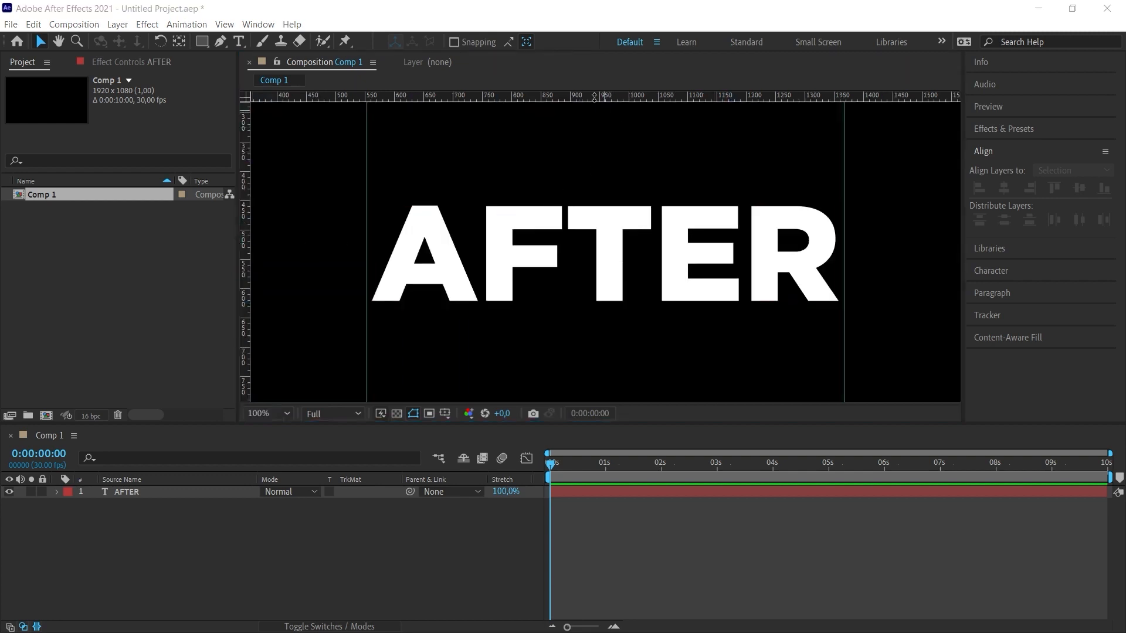
pyautogui.moveTo(589, 103); pyautogui.dragTo(573, 307)
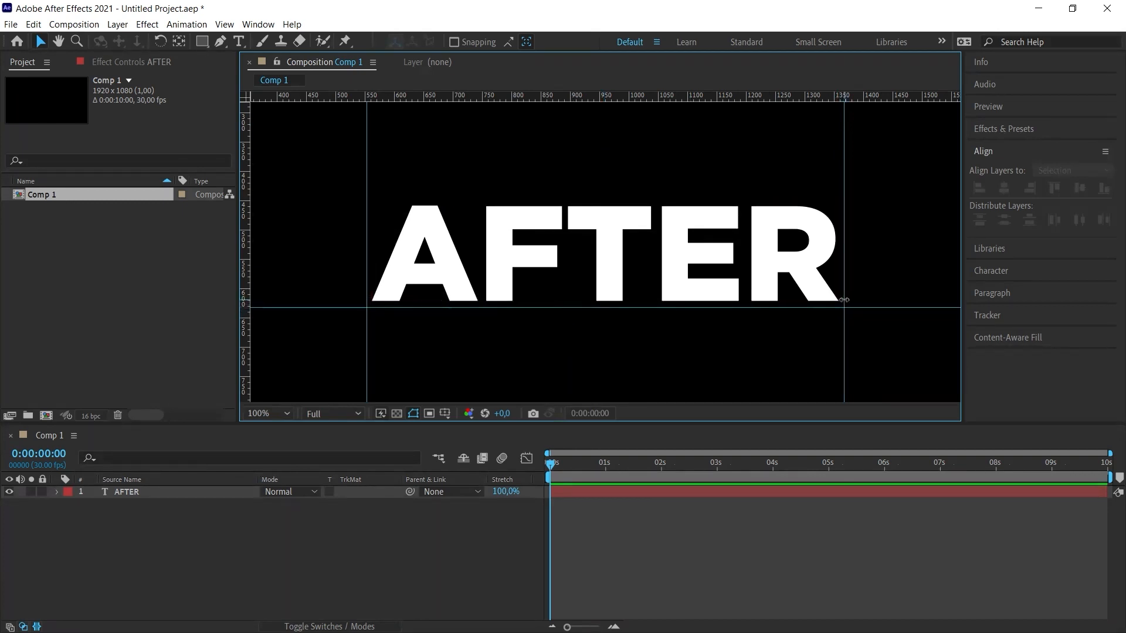
# - Draw a white (FFFFFF) rectangle shape that covers AFTER, spanning both vertical guides and resting on the horizontal guide
pyautogui.moveTo(201, 41); pyautogui.dragTo(243, 44)
pyautogui.click(457, 43)
pyautogui.write('FFFFFF')
pyautogui.click(994, 177)
pyautogui.click(412, 253)
pyautogui.moveTo(844, 307)
pyautogui.mouseDown()
pyautogui.moveTo(367, 191)
pyautogui.moveTo(370, 206)
pyautogui.moveTo(371, 194)
pyautogui.mouseUp()
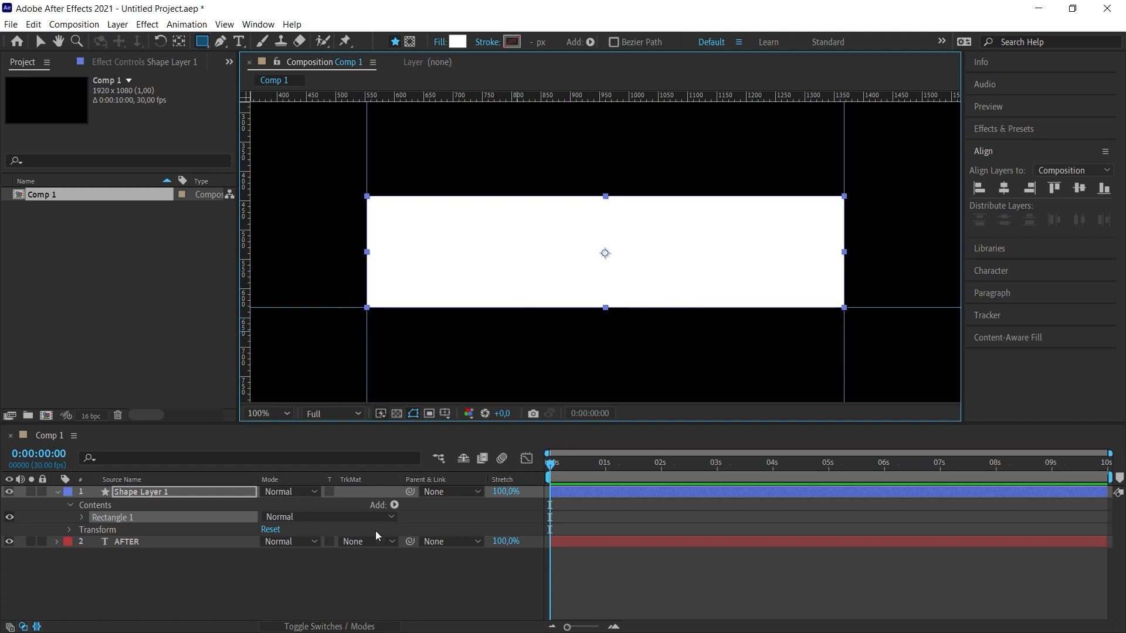
# - Rename the rectangle's shape layer to Matte and collapse its properties
pyautogui.click(144, 495)
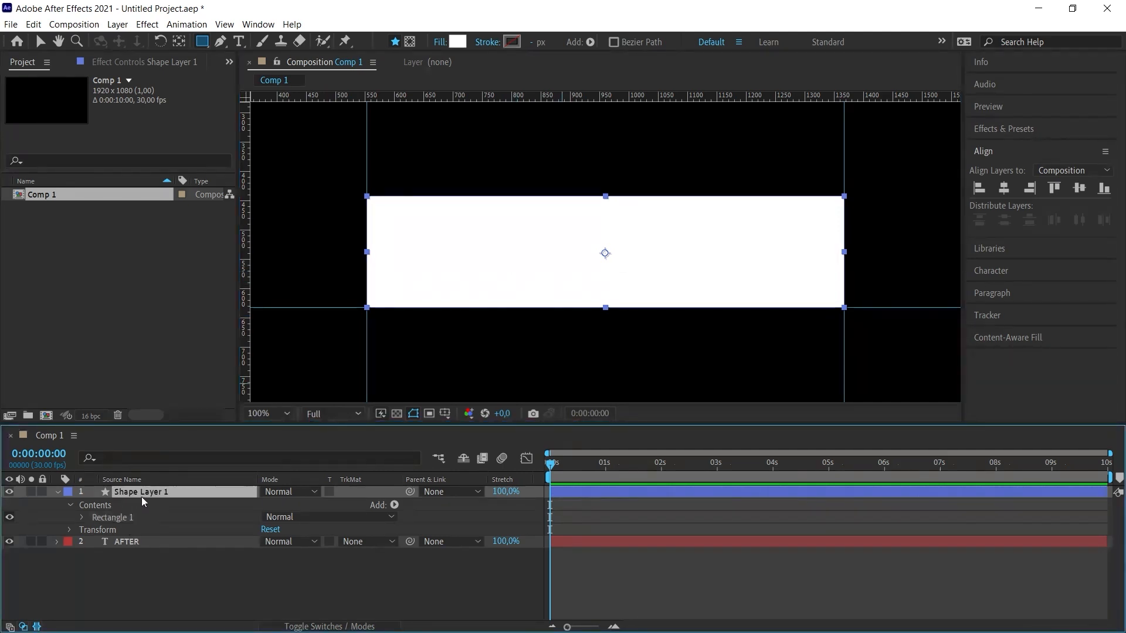
pyautogui.press('Return')
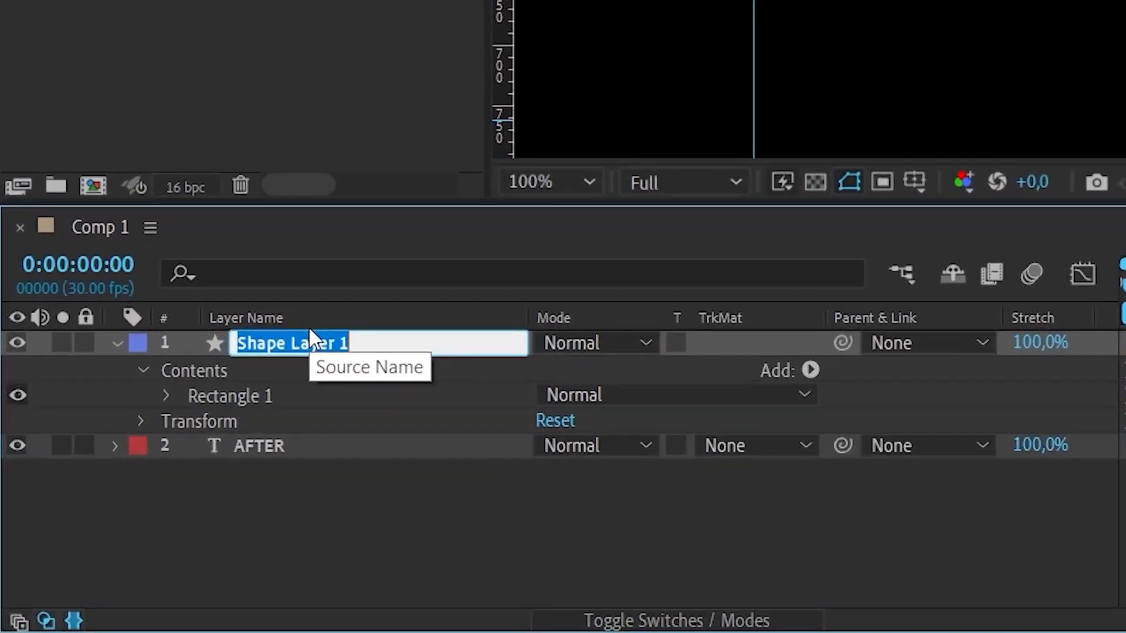
pyautogui.write('Matte')
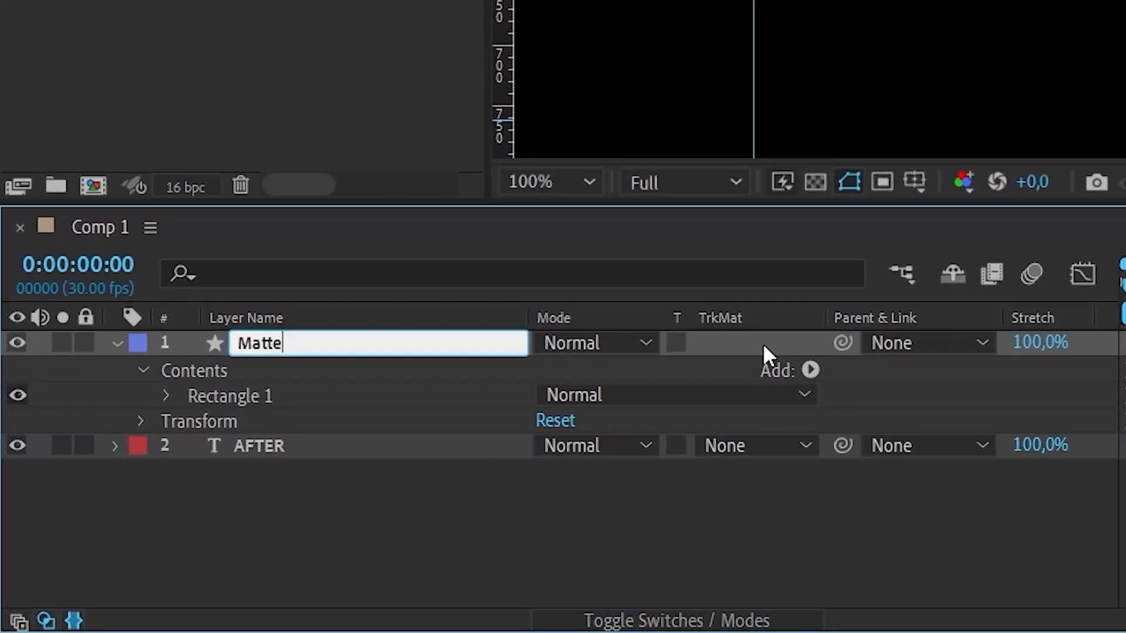
pyautogui.press('Return')
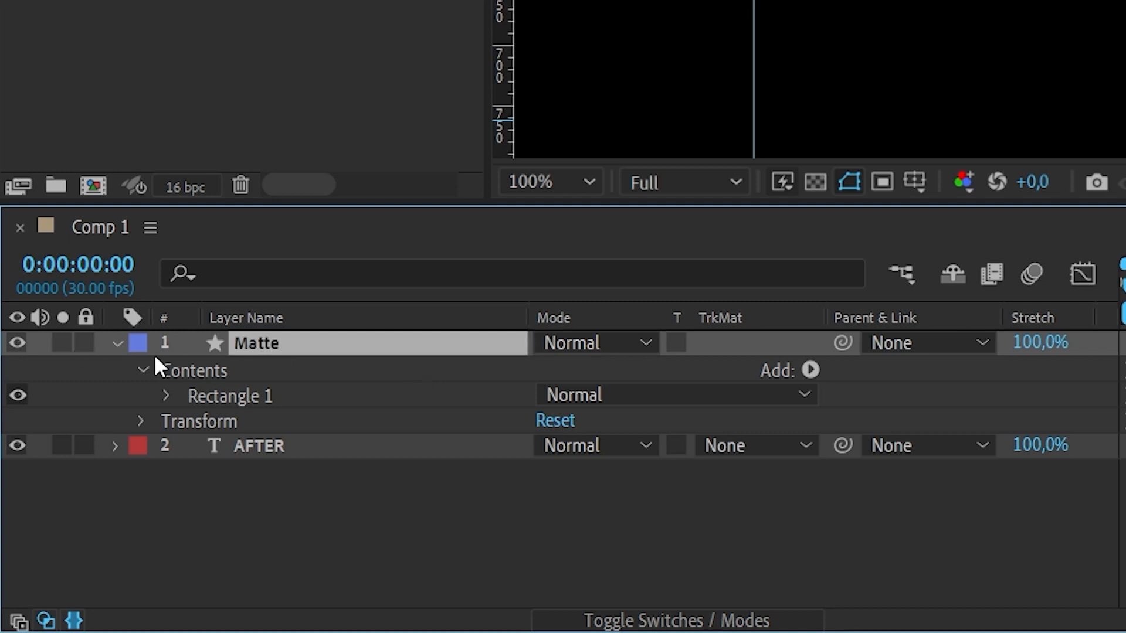
pyautogui.click(116, 343)
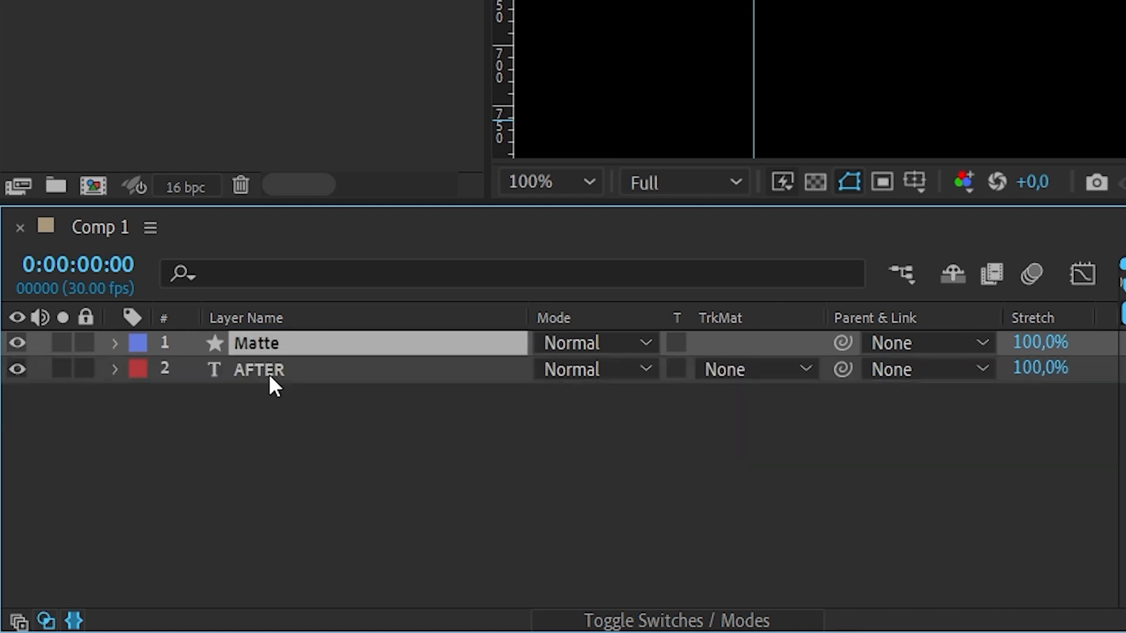
# - Set the AFTER layer's track matte to Alpha Matte "Matte"
pyautogui.click(256, 386)
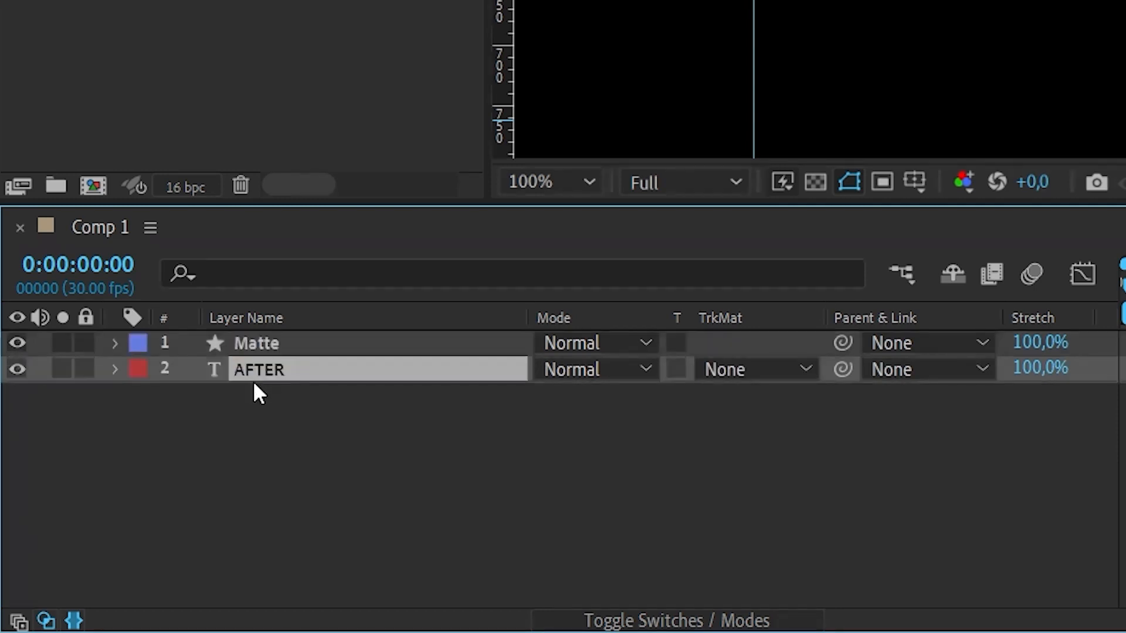
pyautogui.click(751, 392)
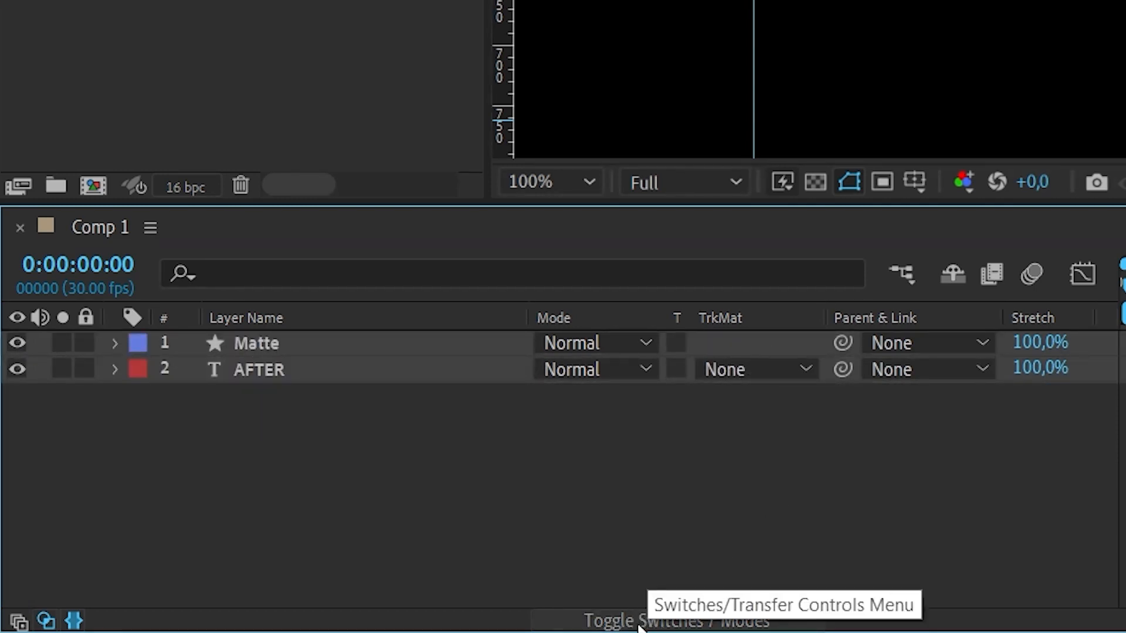
pyautogui.click(614, 622)
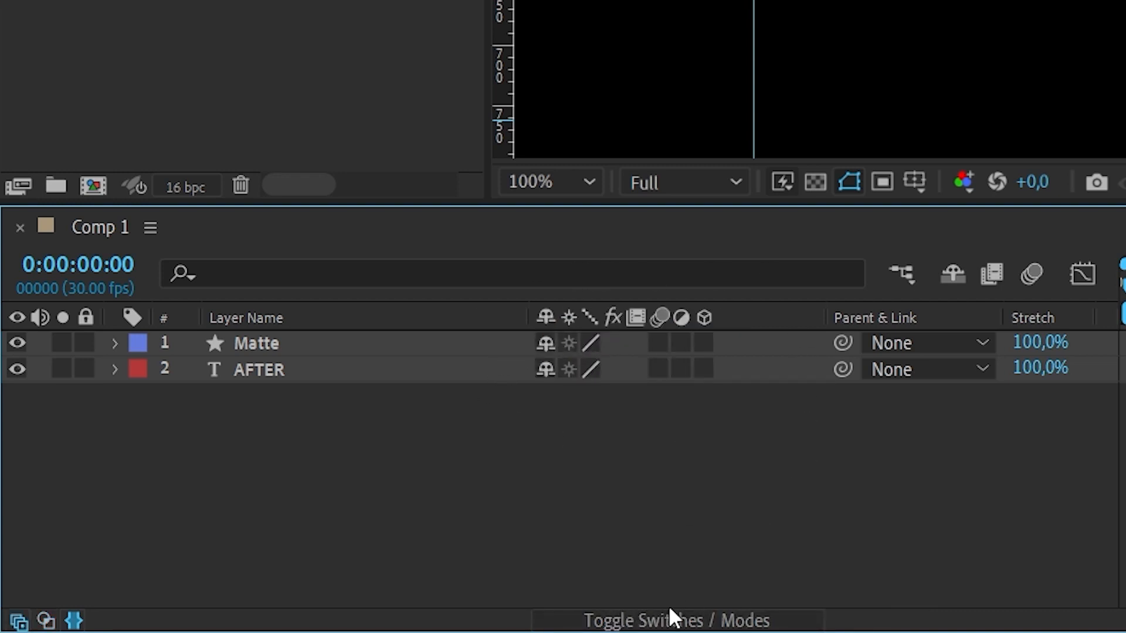
pyautogui.click(658, 622)
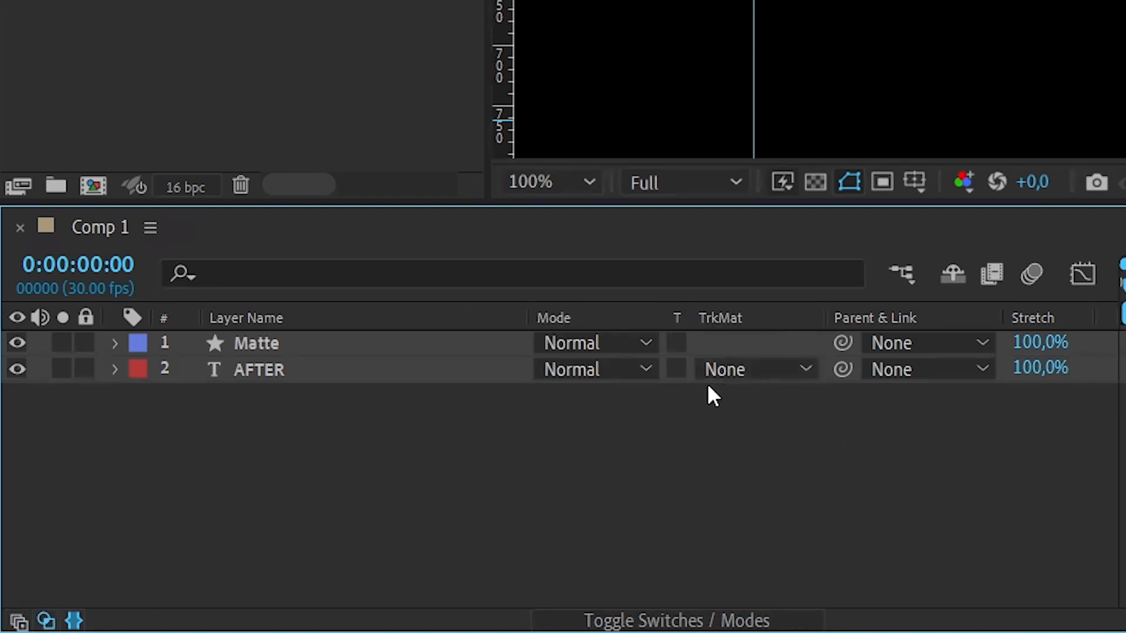
pyautogui.click(749, 371)
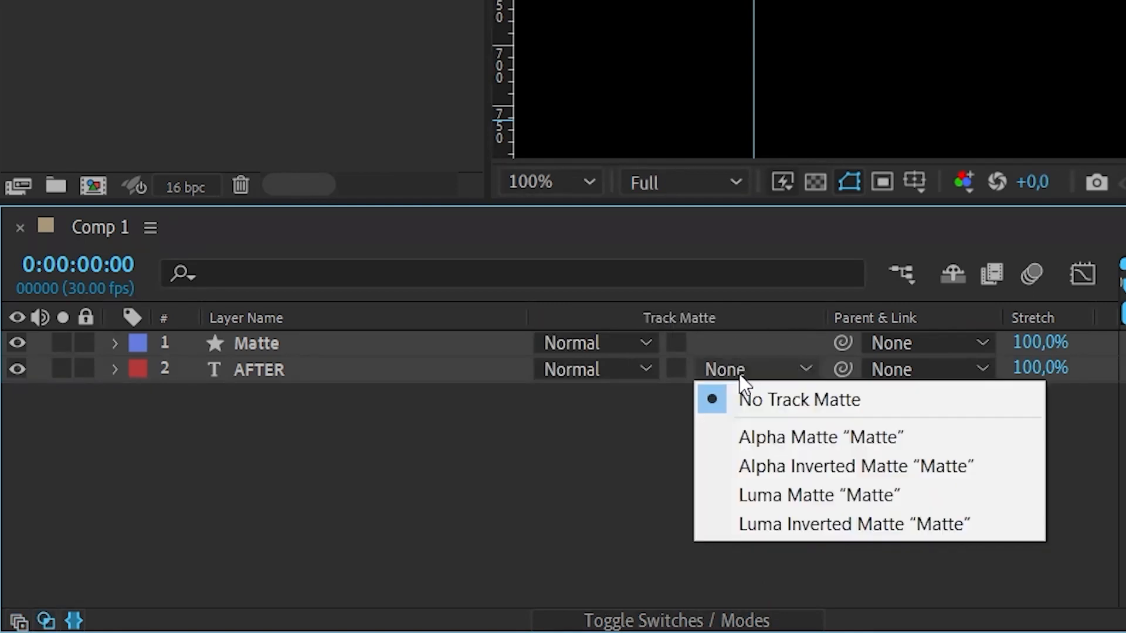
pyautogui.click(797, 437)
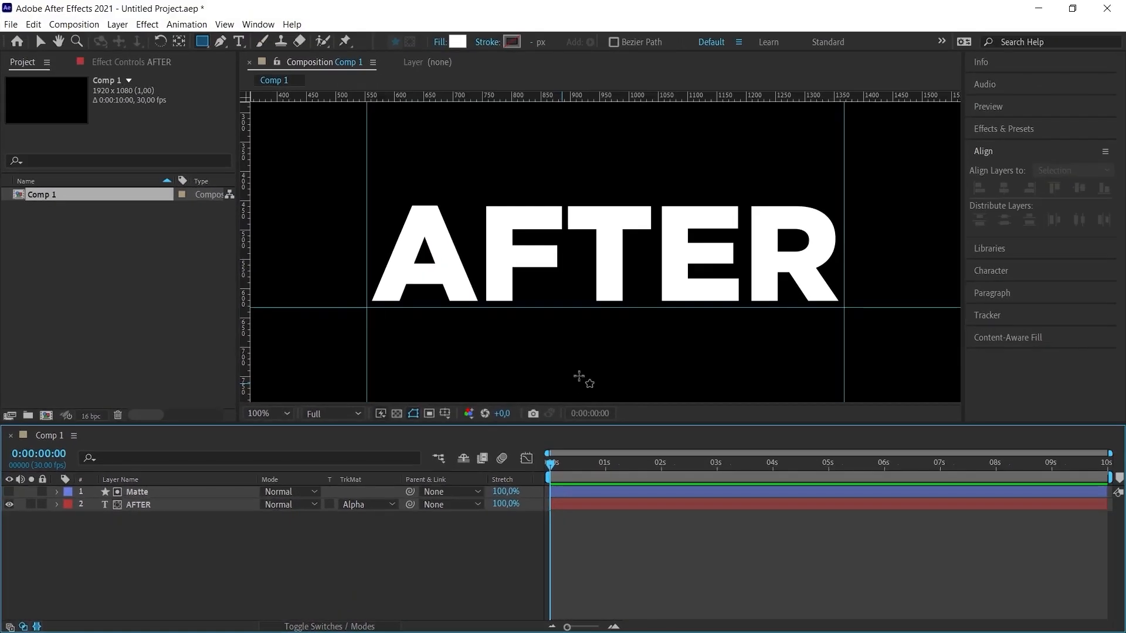
# - Add a Position keyframe to the AFTER layer at 1 second, keeping the text at its centered position
pyautogui.click(276, 413)
pyautogui.click(314, 156)
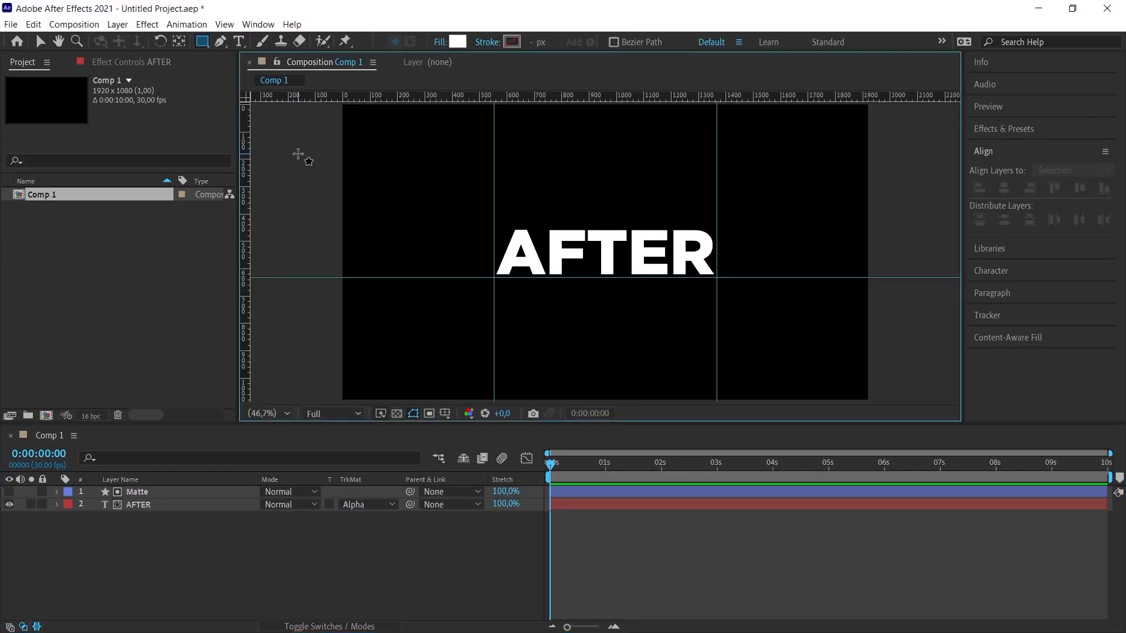
pyautogui.click(142, 505)
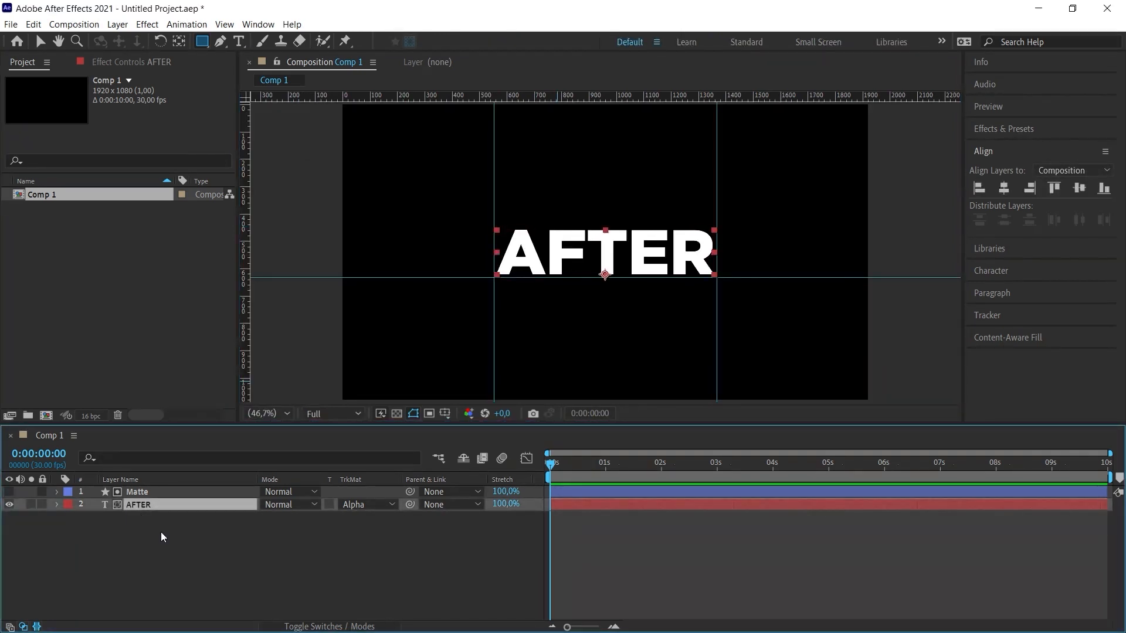
pyautogui.press('p')
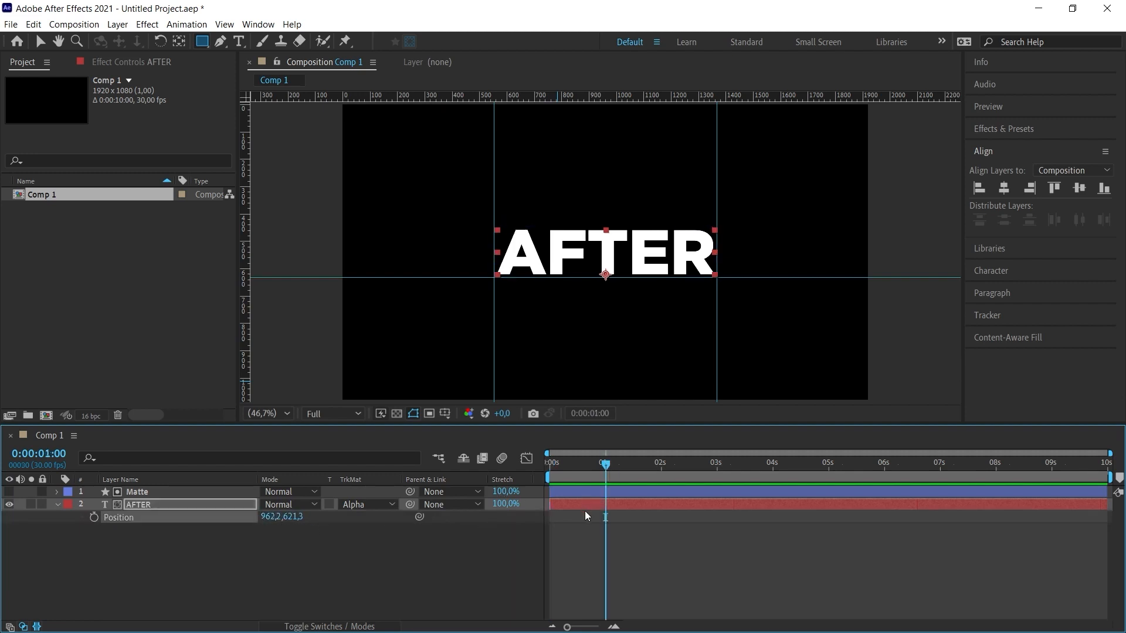
pyautogui.click(93, 518)
# - At 0 seconds, move AFTER left out of the matte to an X position of 142.2, and preview the slide-in
pyautogui.moveTo(604, 463); pyautogui.dragTo(536, 454)
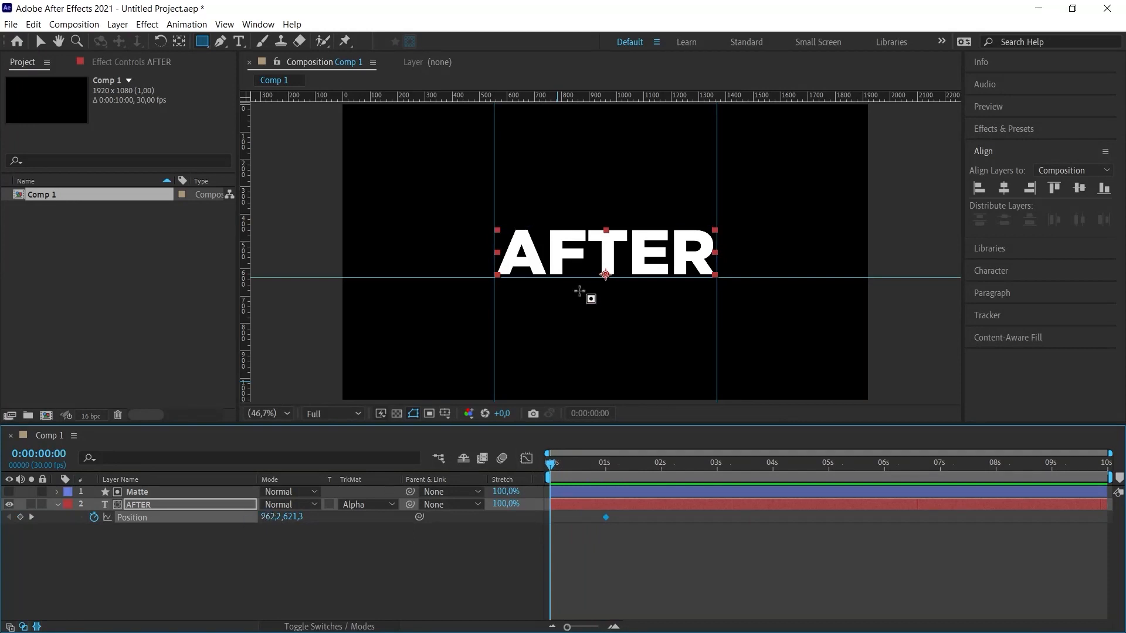
pyautogui.moveTo(281, 516); pyautogui.dragTo(227, 514)
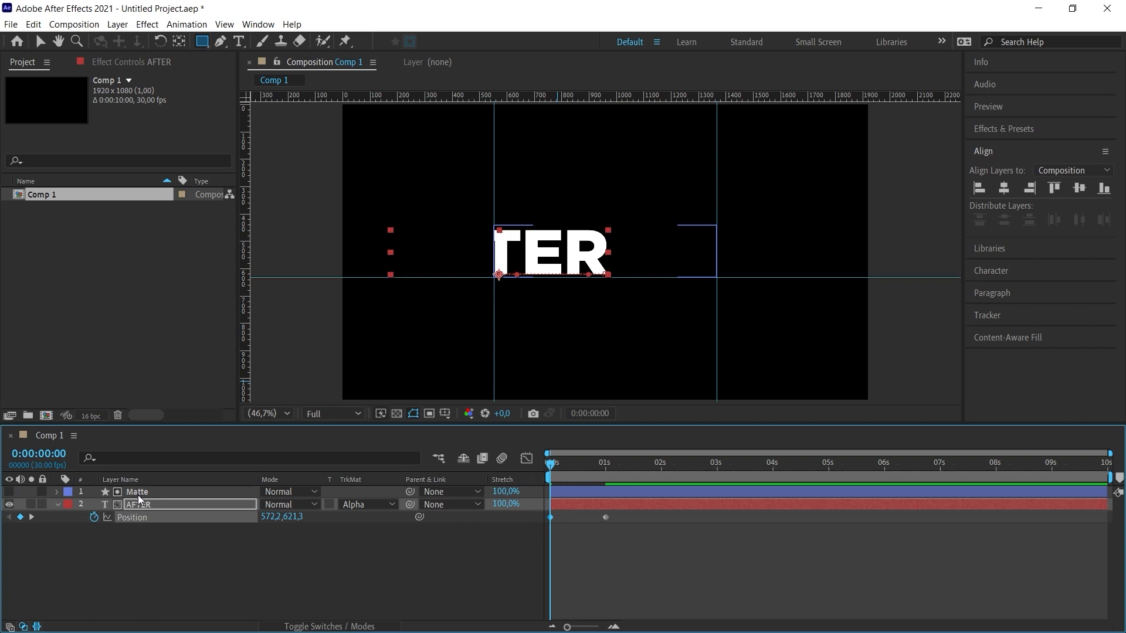
pyautogui.moveTo(272, 517); pyautogui.dragTo(236, 516)
pyautogui.click(373, 586)
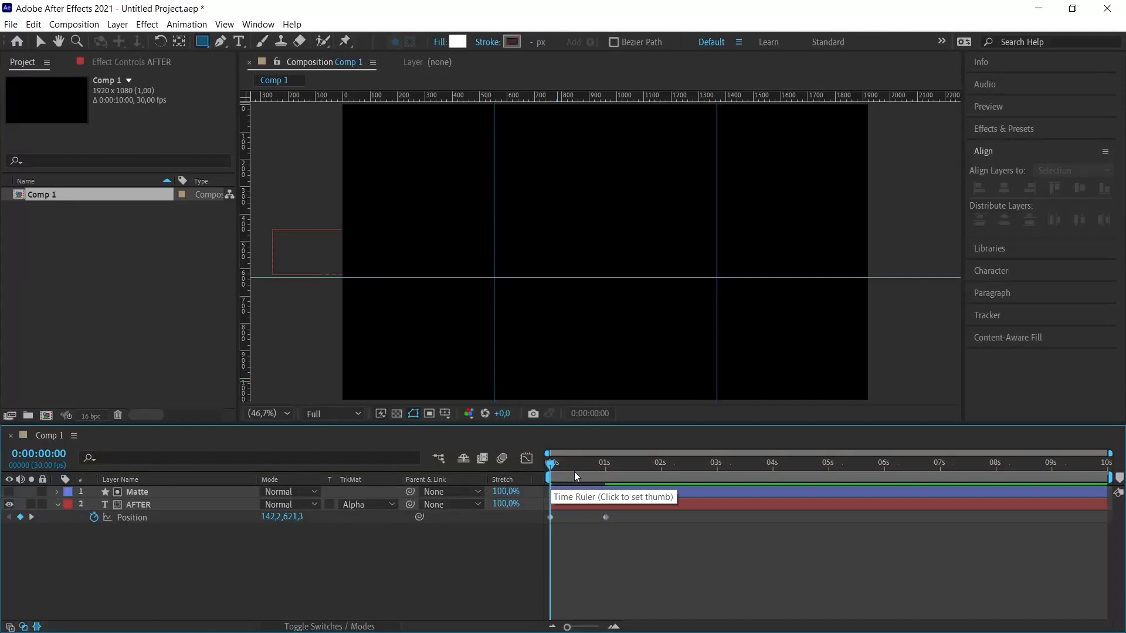
pyautogui.press('space')
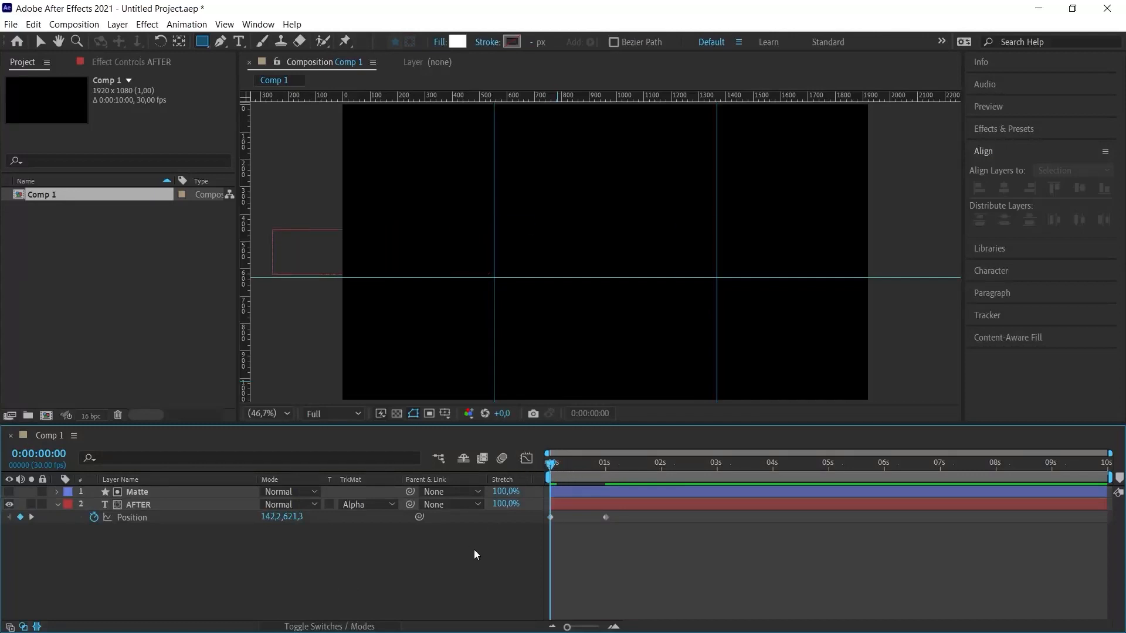
pyautogui.press('space')
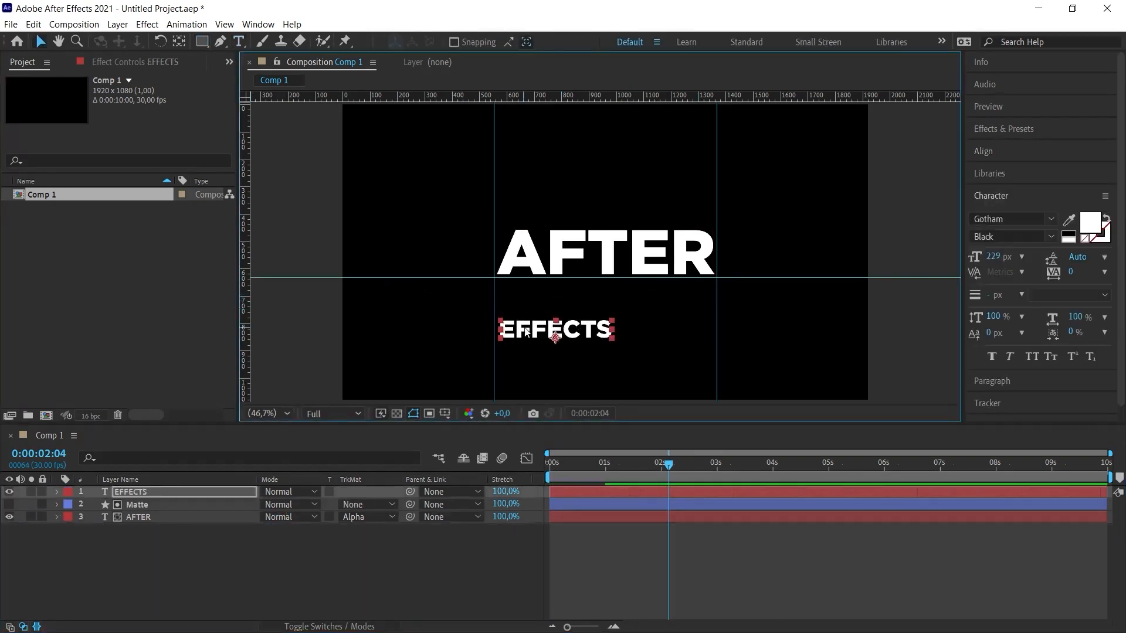
# - Scale the EFFECTS text down and position it directly below AFTER, with its right end near the right vertical guide
pyautogui.moveTo(525, 332); pyautogui.dragTo(631, 299)
pyautogui.click(269, 414)
pyautogui.click(269, 319)
pyautogui.moveTo(724, 363); pyautogui.dragTo(717, 352)
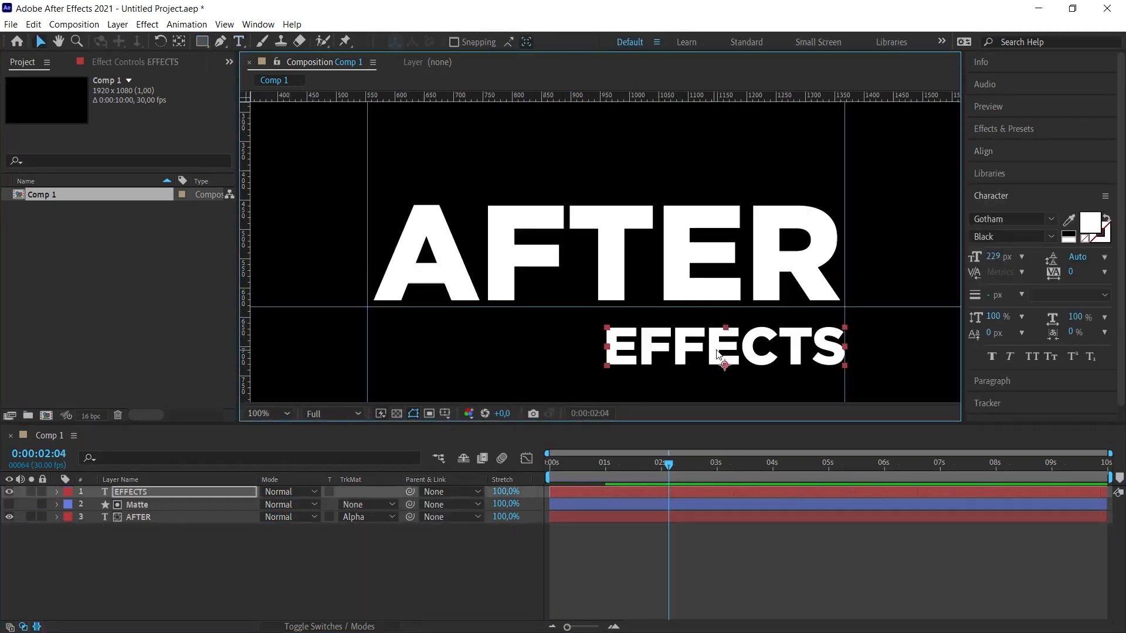
pyautogui.click(533, 357)
# - Place a horizontal guide just below EFFECTS and draw a white rectangle between the horizontal guides, from the left vertical guide to EFFECTS
pyautogui.moveTo(601, 97); pyautogui.dragTo(598, 354)
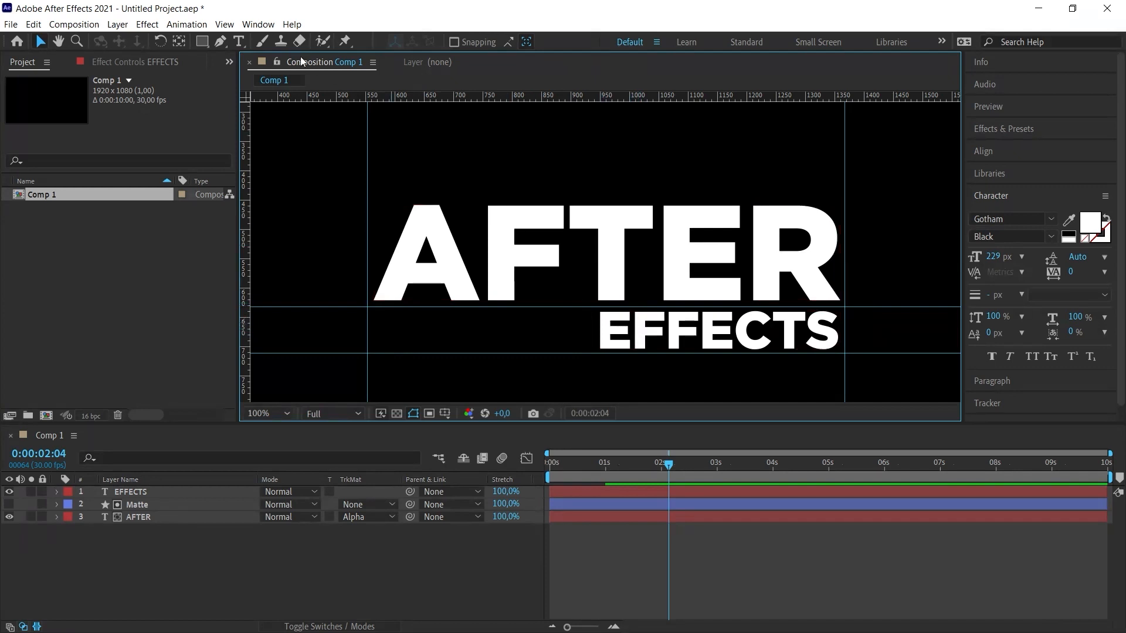
pyautogui.click(201, 41)
pyautogui.moveTo(367, 307)
pyautogui.mouseDown()
pyautogui.moveTo(545, 321)
pyautogui.moveTo(590, 353)
pyautogui.mouseUp()
pyautogui.press('v')
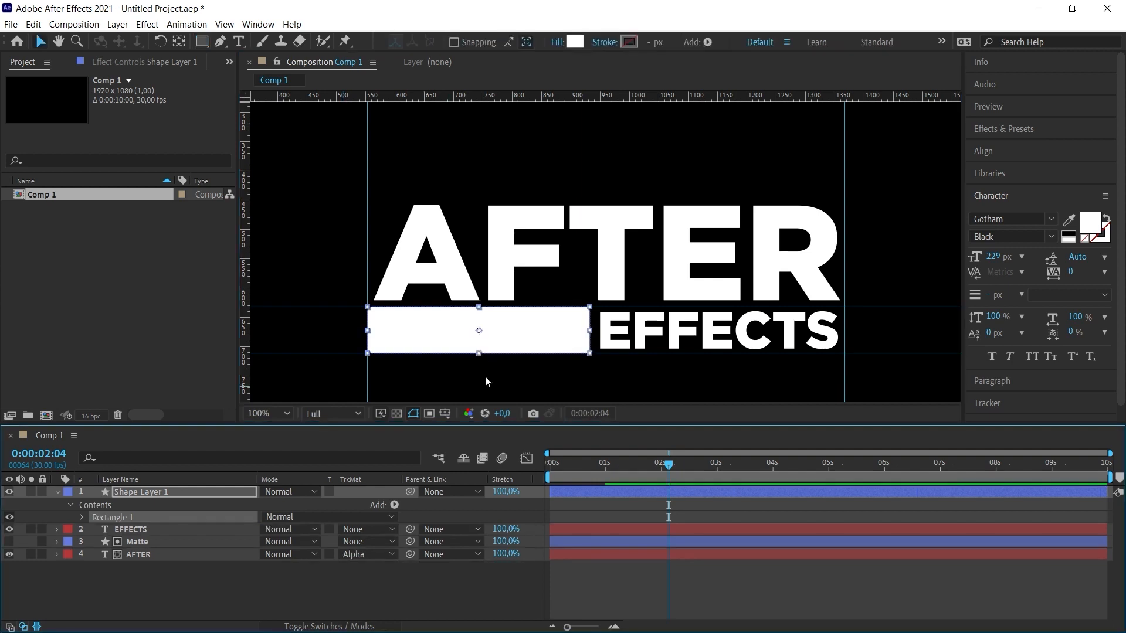
# - Move the new rectangle layer's anchor point to the middle of the rectangle's left edge
pyautogui.click(135, 491)
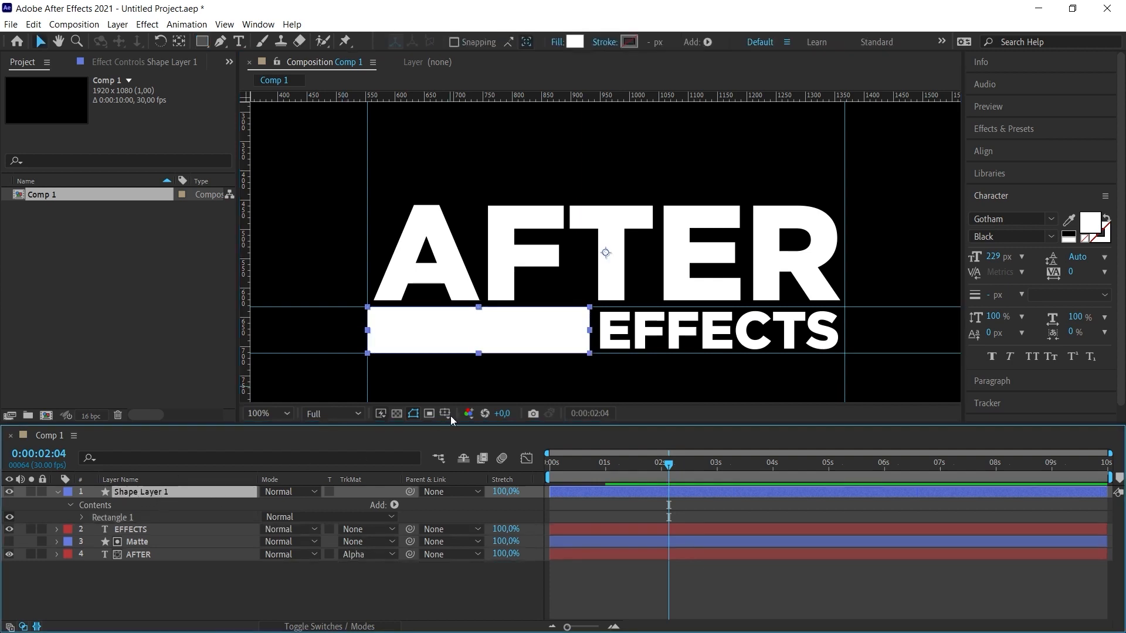
pyautogui.click(179, 42)
pyautogui.click(607, 254)
pyautogui.moveTo(608, 266); pyautogui.dragTo(369, 337)
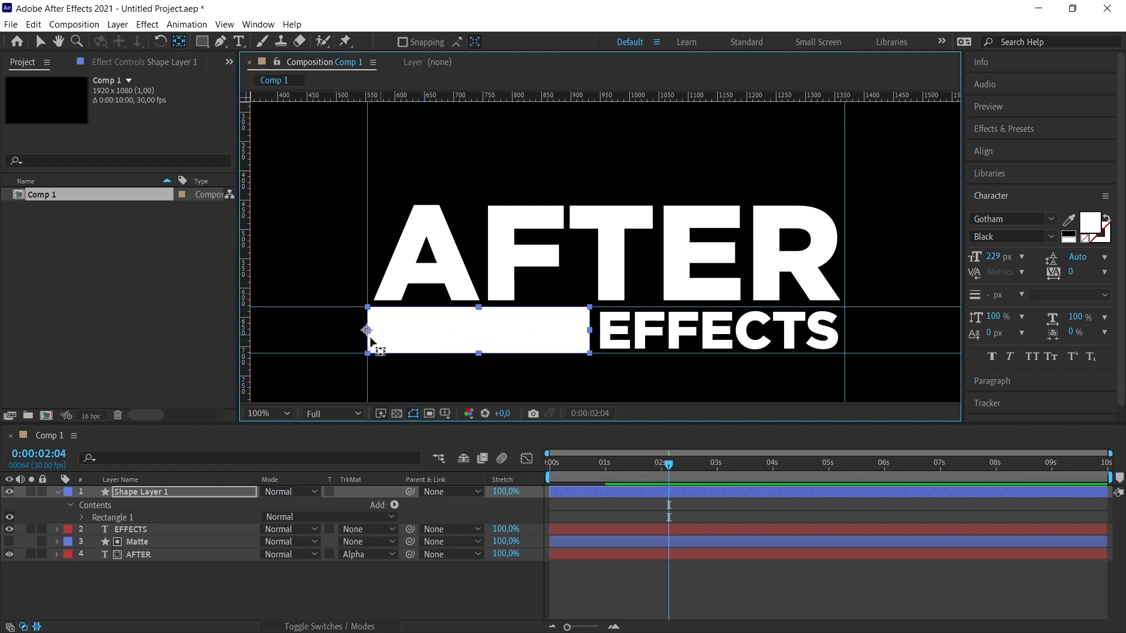
# - Unlink the rectangle layer's scale proportions and keyframe its Scale at 0 seconds with a horizontal value of 0%
pyautogui.click(148, 494)
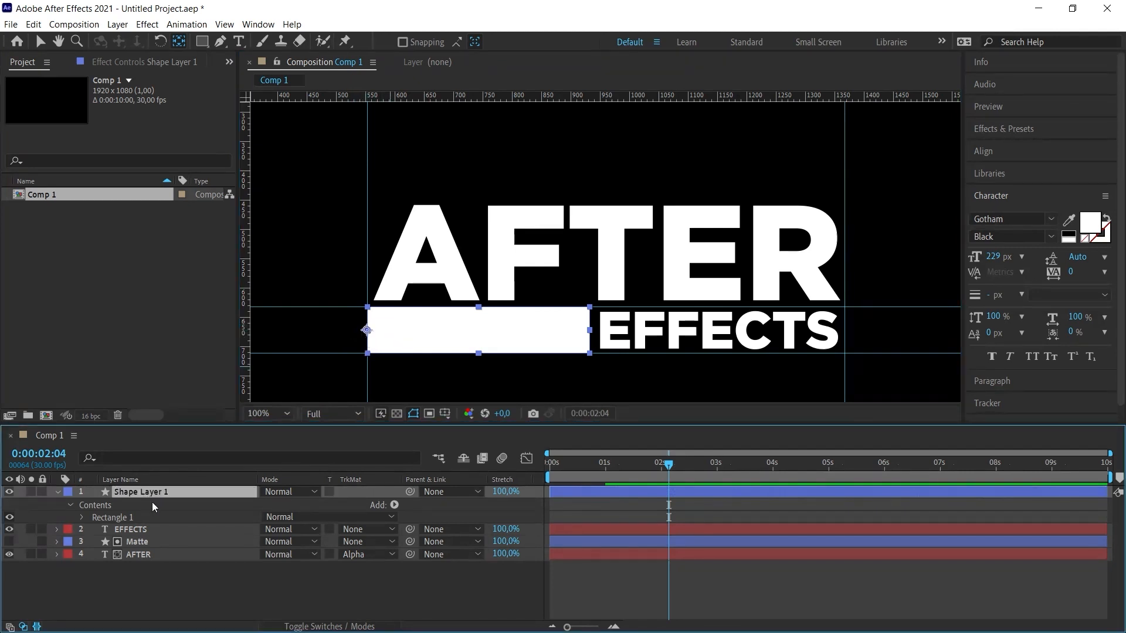
pyautogui.press('s')
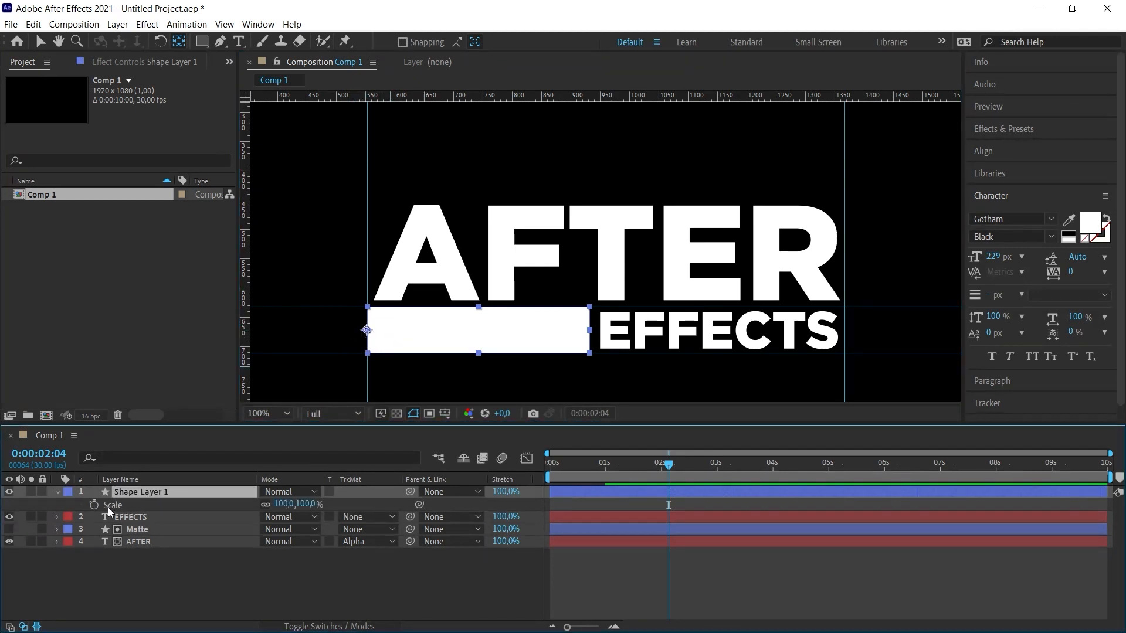
pyautogui.click(266, 505)
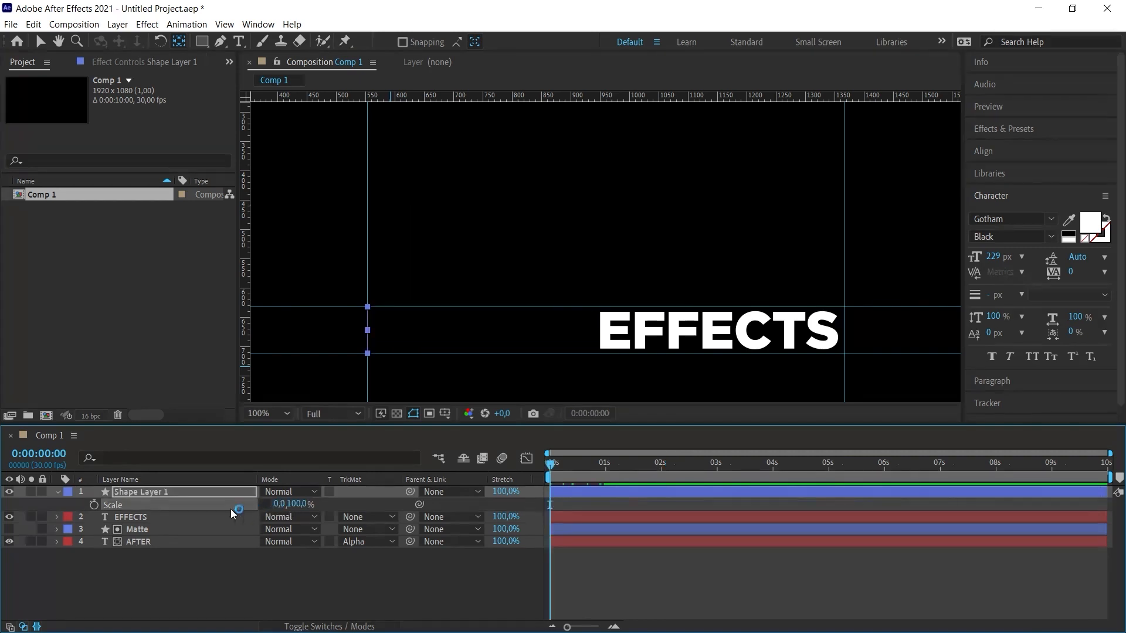
pyautogui.click(95, 506)
# - At 1 second, set the rectangle's horizontal scale to 100% and preview the bar growing
pyautogui.moveTo(613, 472)
pyautogui.mouseDown()
pyautogui.moveTo(585, 484)
pyautogui.moveTo(603, 489)
pyautogui.mouseUp()
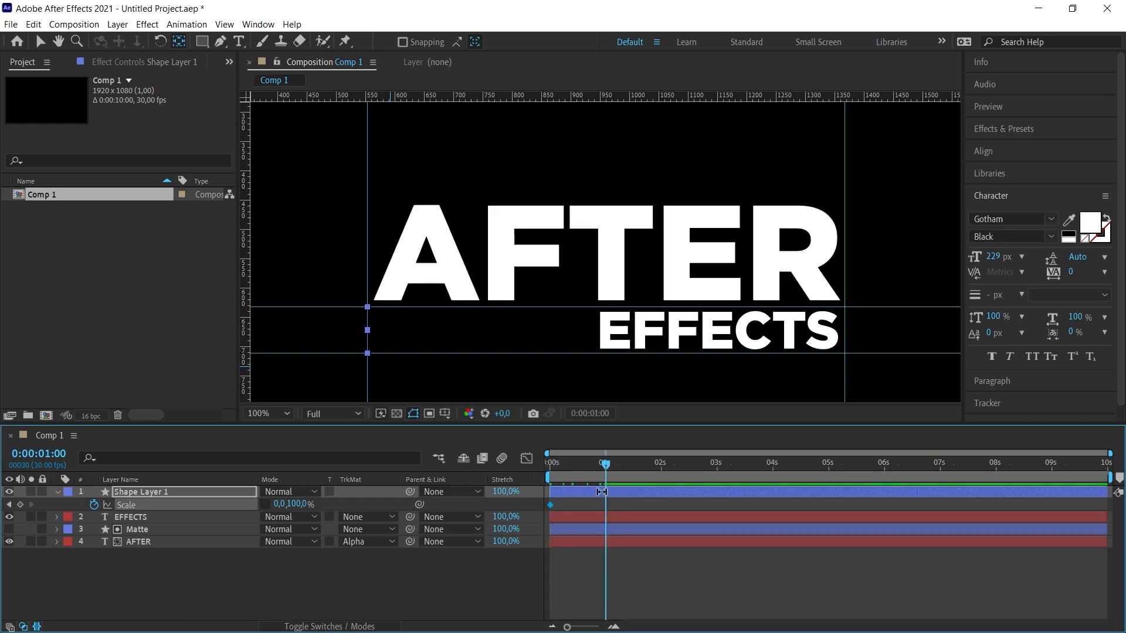
pyautogui.click(280, 504)
pyautogui.write('100')
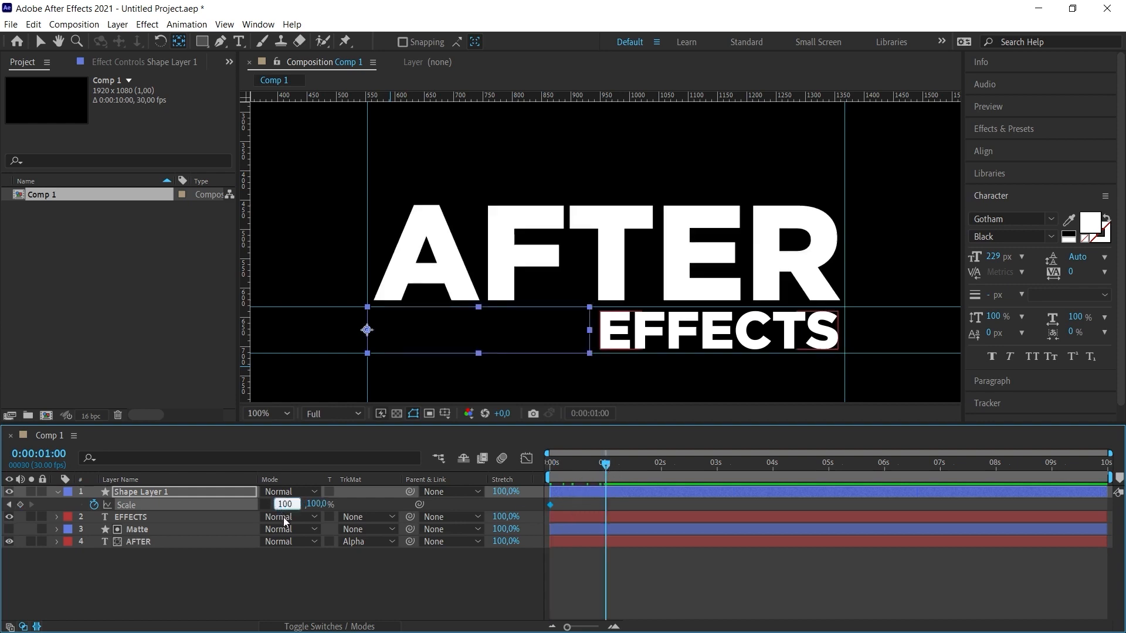
pyautogui.press('Return')
pyautogui.press('space')
pyautogui.press('space')
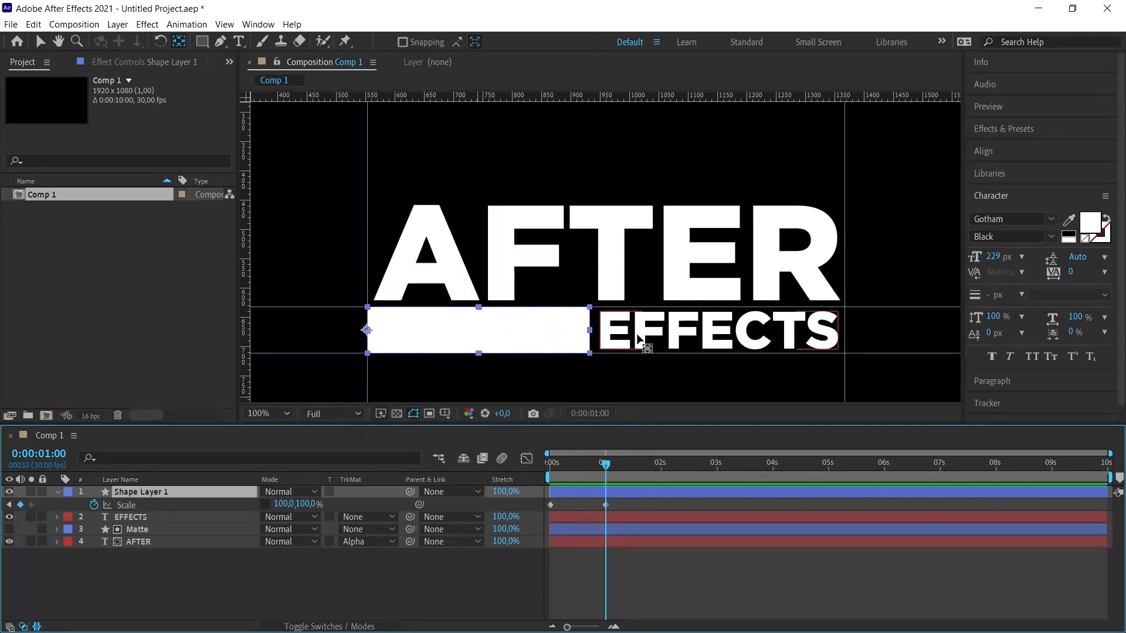
# - Set the rectangle's vertical scale to 80% at both the 1-second and 0-second keyframes, and preview the animation
pyautogui.click(306, 505)
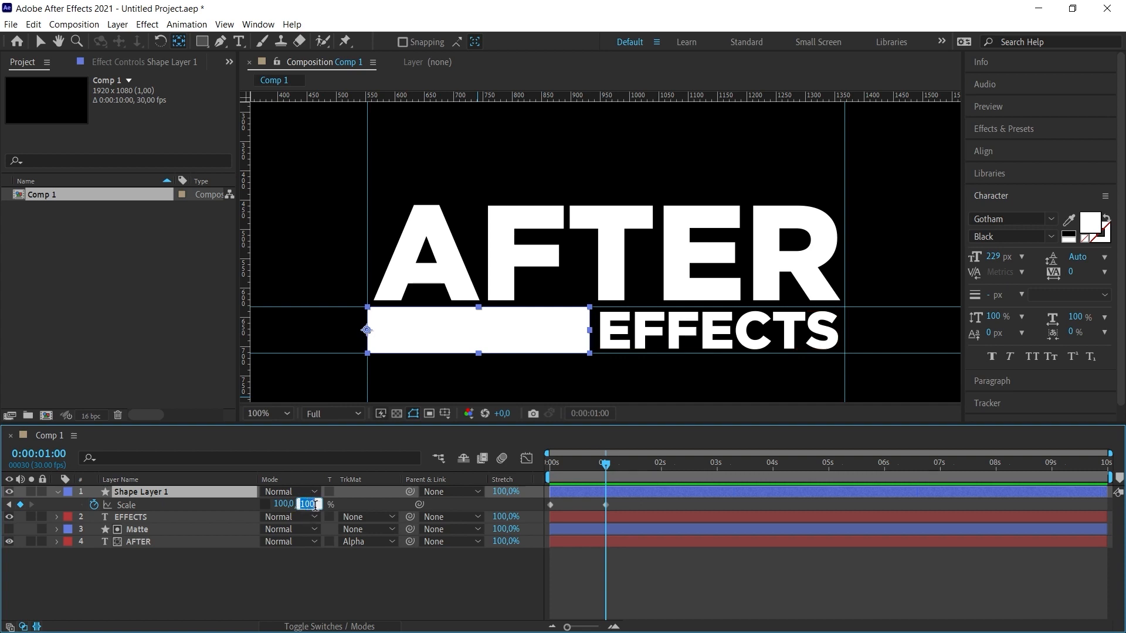
pyautogui.write('80')
pyautogui.press('Return')
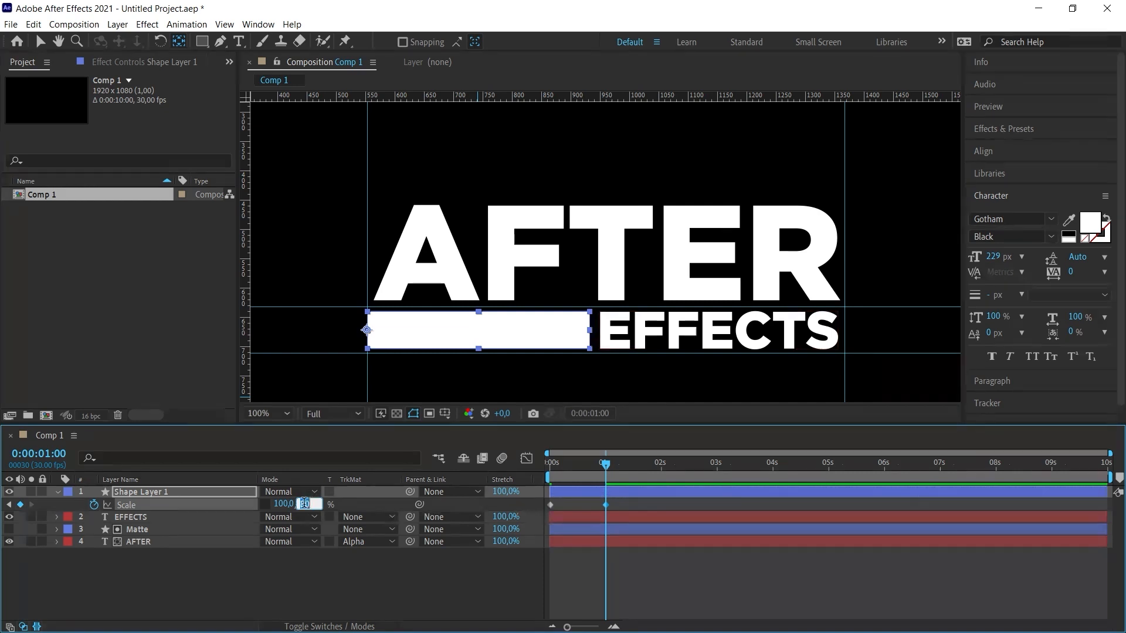
pyautogui.moveTo(575, 462); pyautogui.dragTo(550, 462)
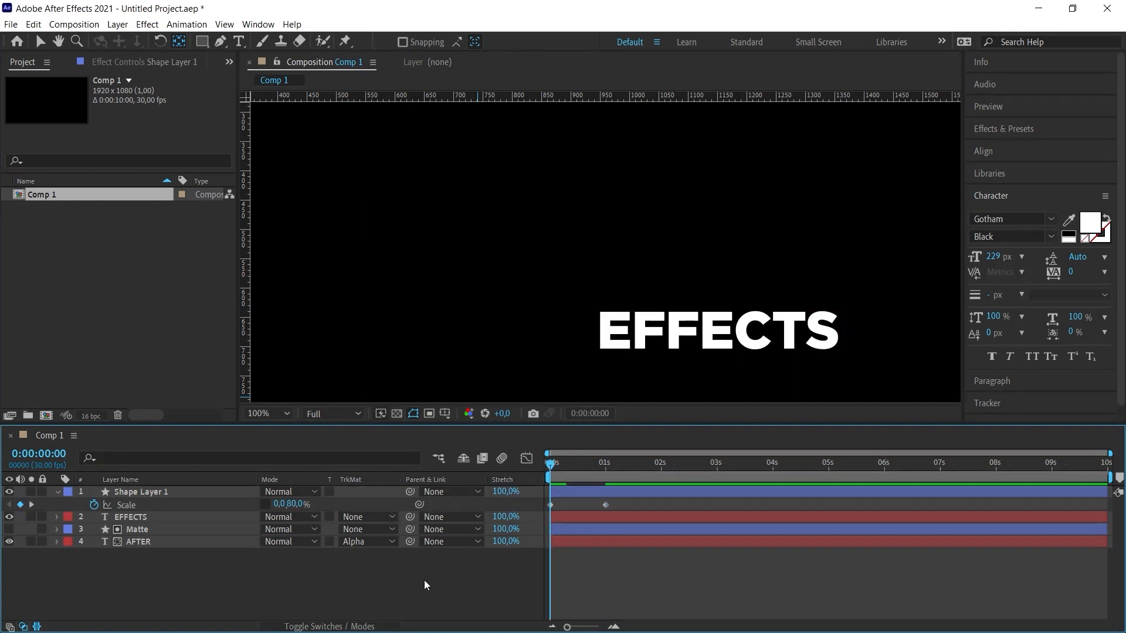
pyautogui.press('space')
# - Rename the rectangle's shape layer as Box and collapse its properties
pyautogui.click(149, 495)
pyautogui.press('Return')
pyautogui.write('Box')
pyautogui.press('Return')
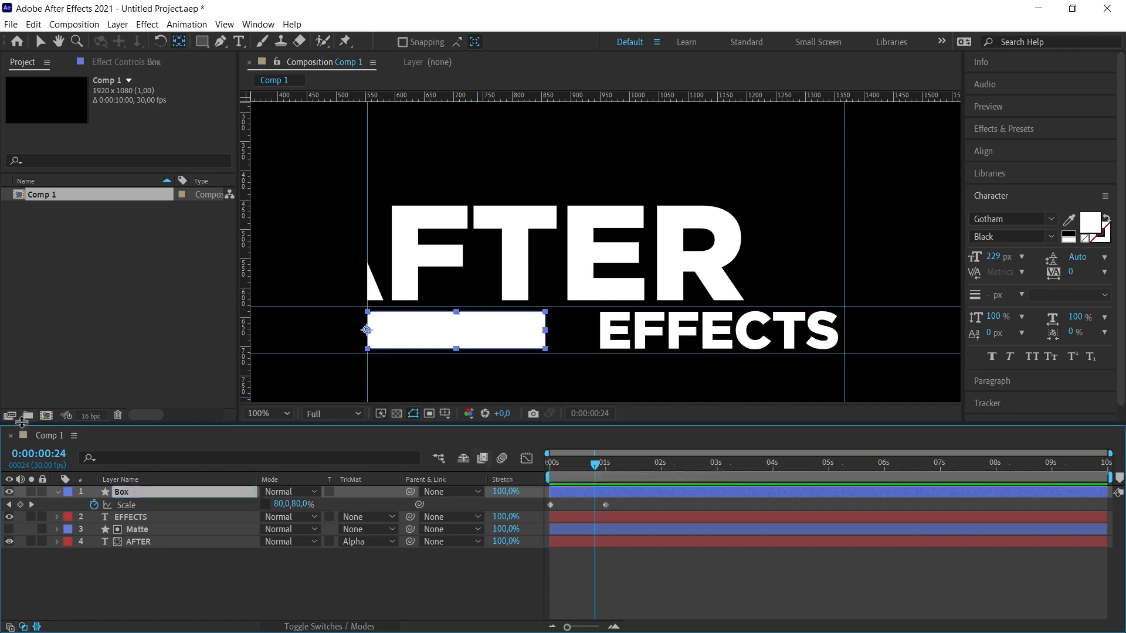
pyautogui.click(57, 492)
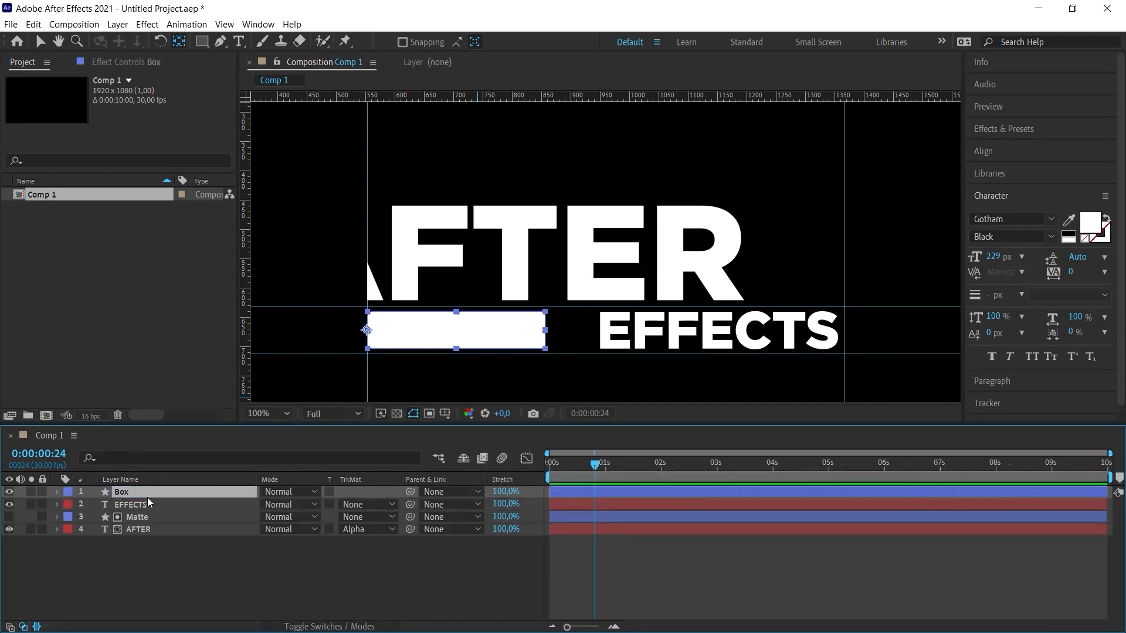
# - Duplicate the Box layer and move the original Box to the bottom of the layer stack
pyautogui.hotkey('ctrl', 'd')
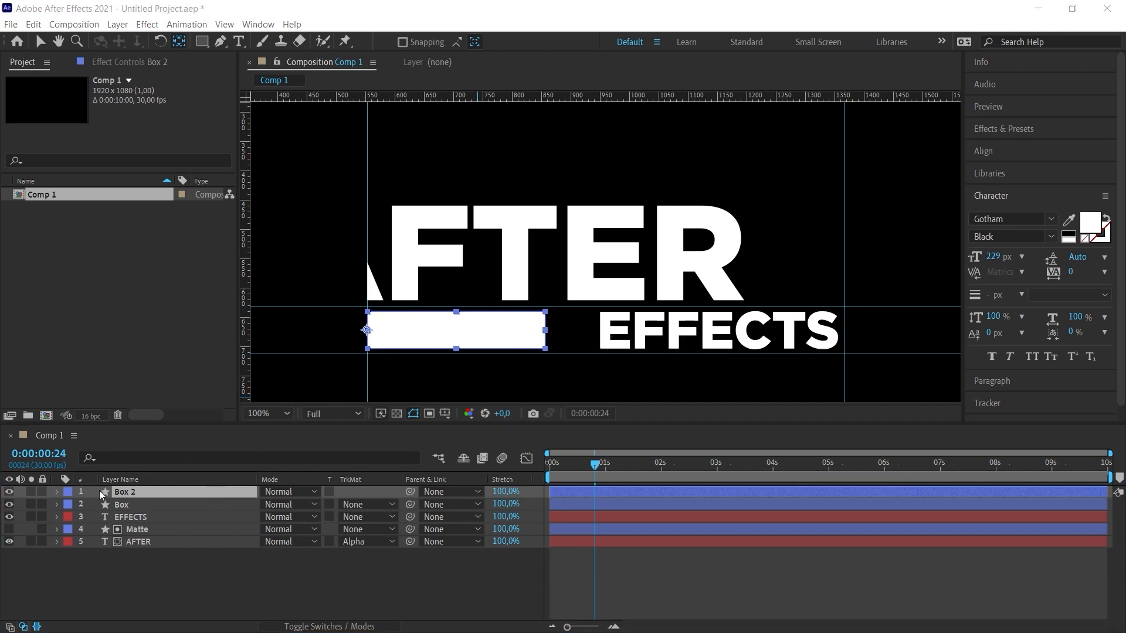
pyautogui.click(129, 505)
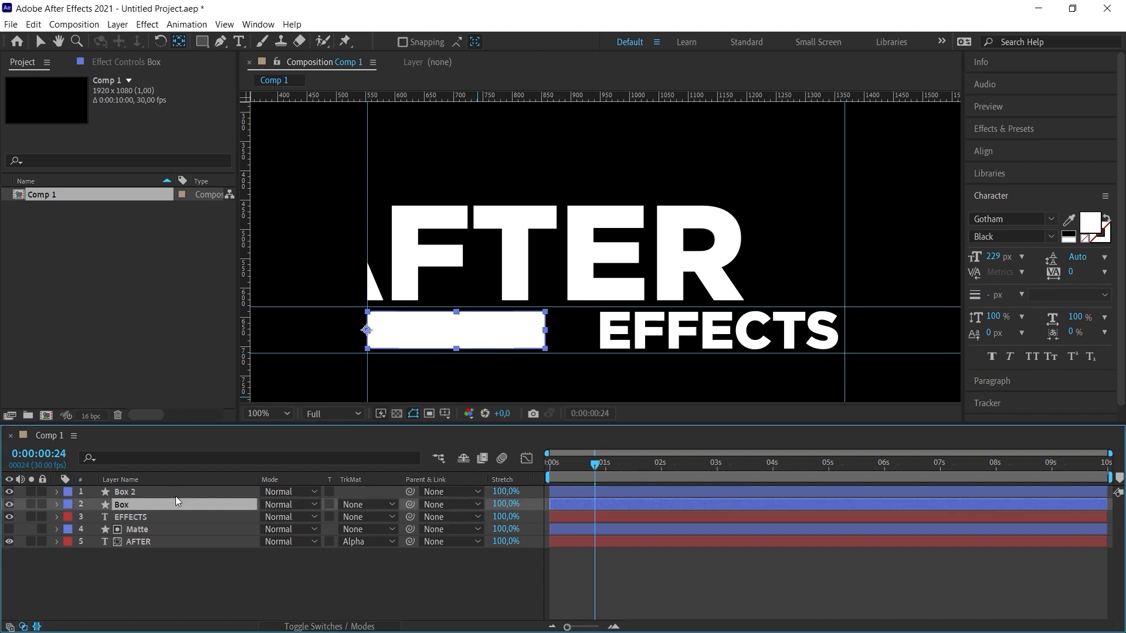
pyautogui.moveTo(120, 508); pyautogui.dragTo(144, 554)
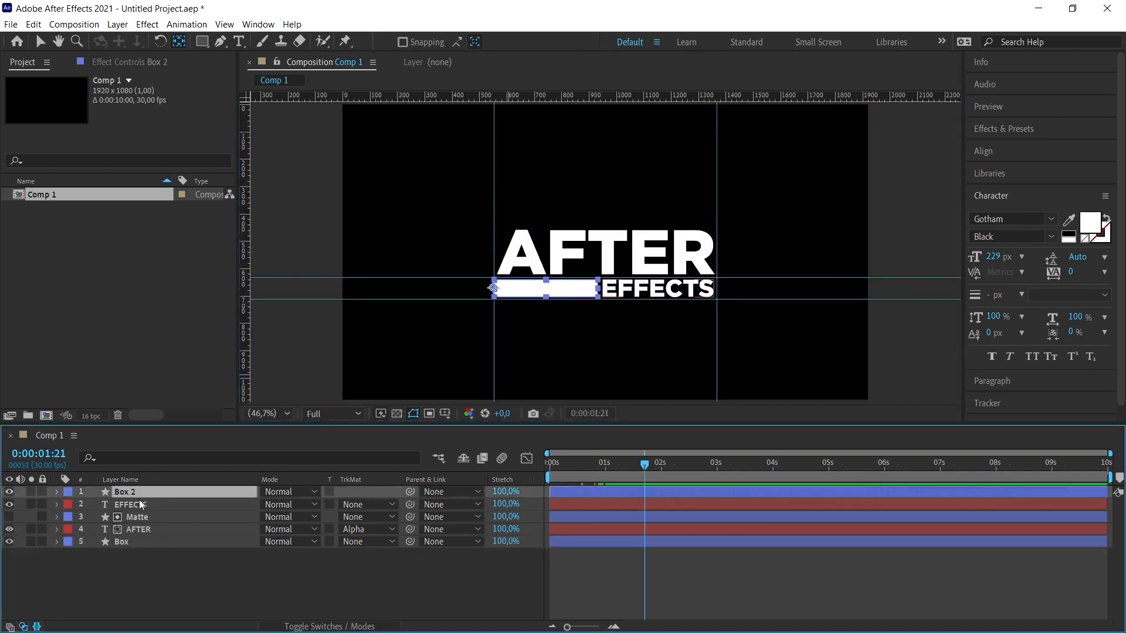
# - Remove the Scale keyframes from Box 2 at a frame where the bar is fully extended
pyautogui.press('s')
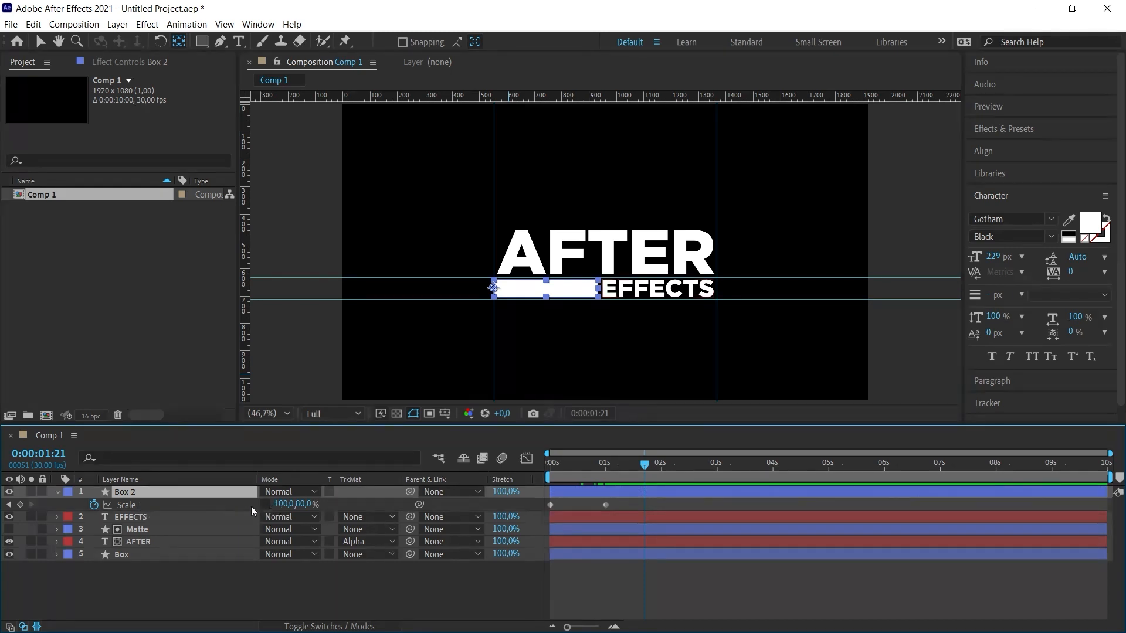
pyautogui.click(93, 506)
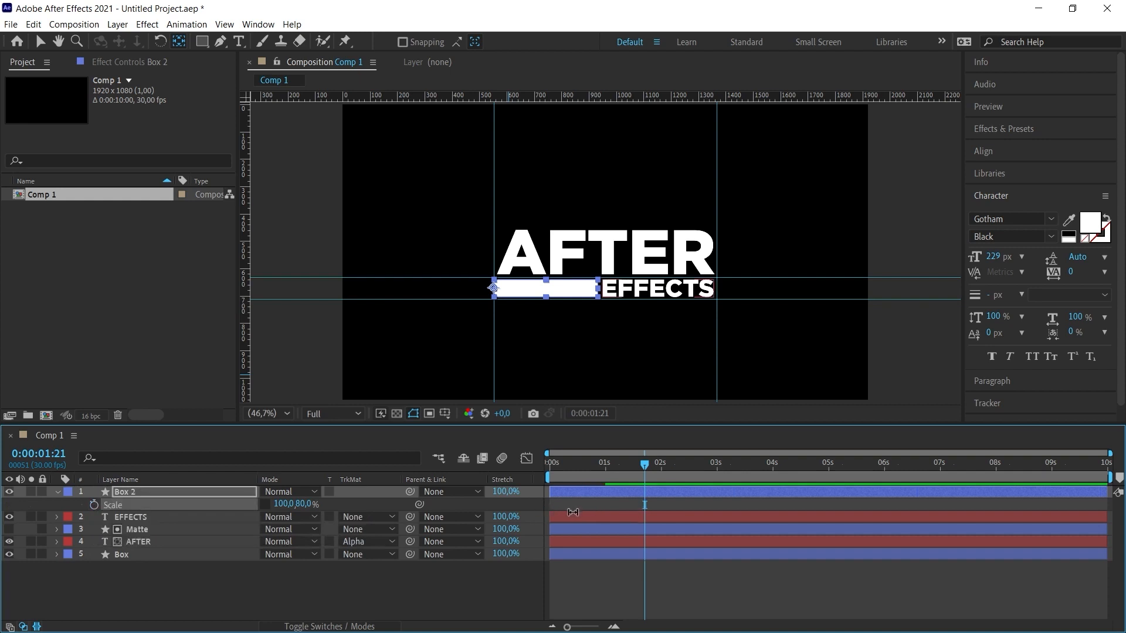
pyautogui.press('s')
# - Set the EFFECTS layer's track matte to an alpha matte using Box 2
pyautogui.click(141, 506)
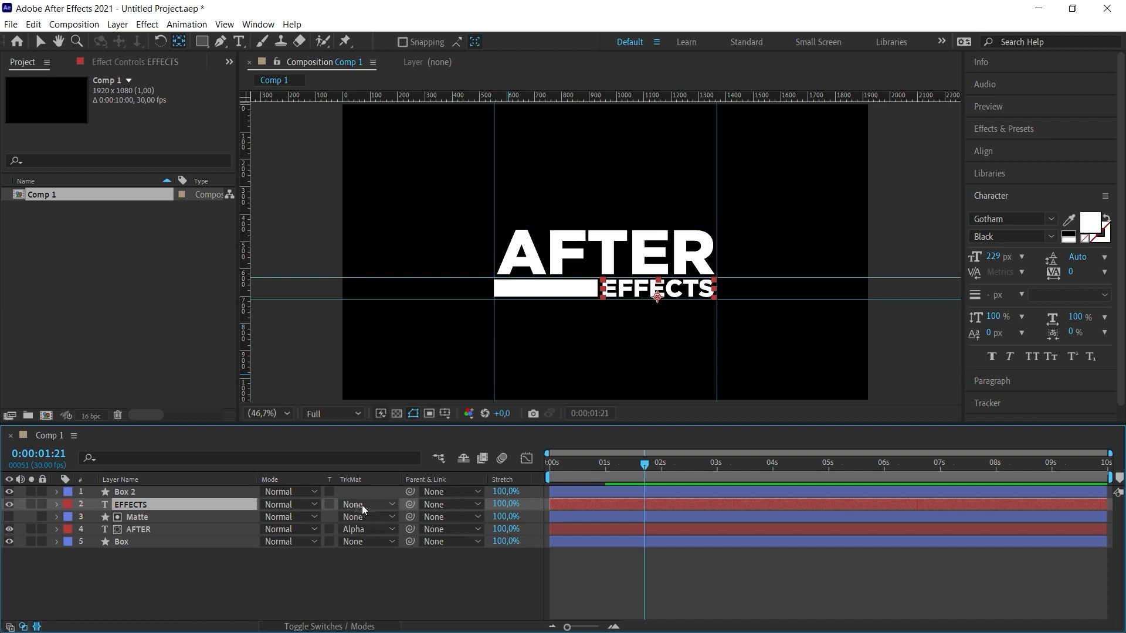
pyautogui.click(362, 505)
pyautogui.click(390, 537)
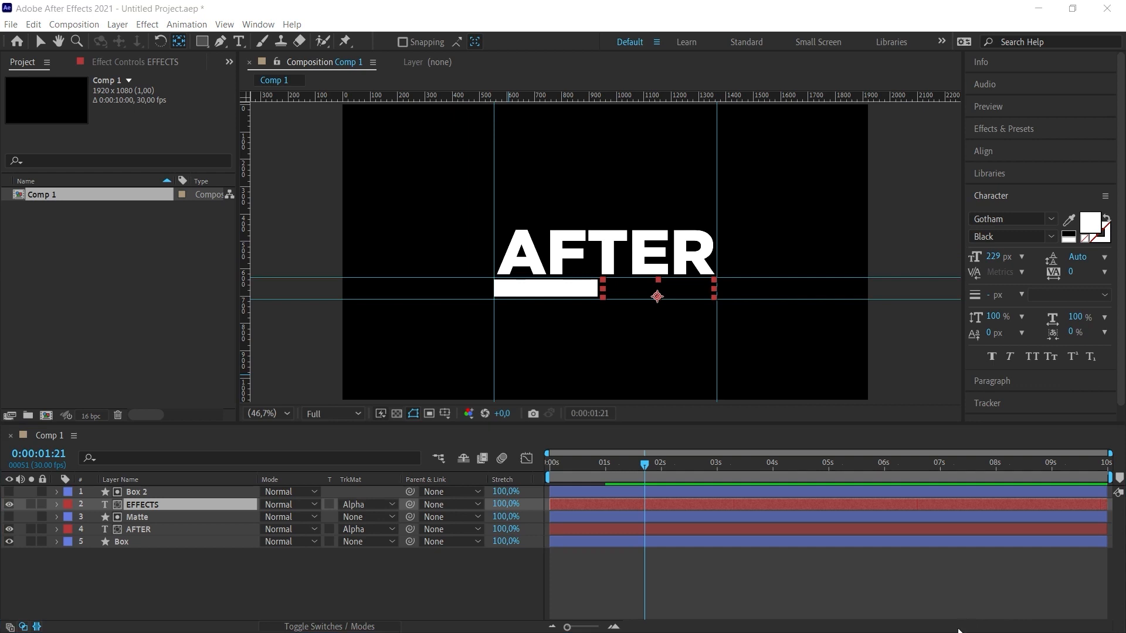
pyautogui.click(351, 581)
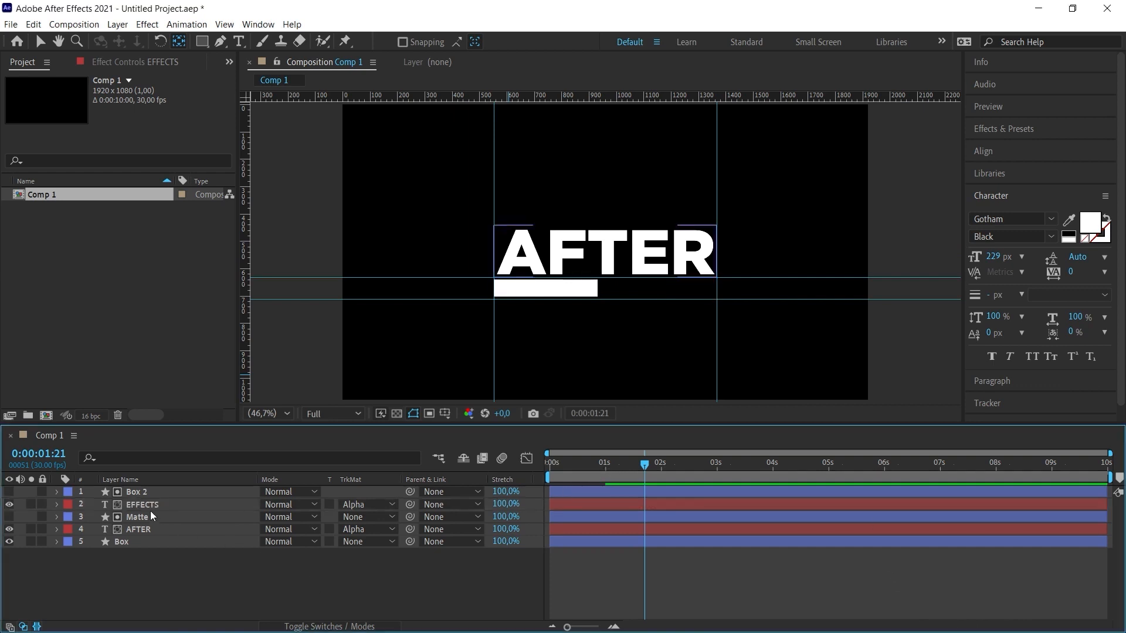
# - Stretch Box 2 to a horizontal scale of 215% so the matte covers EFFECTS up to the right vertical guide
pyautogui.click(135, 493)
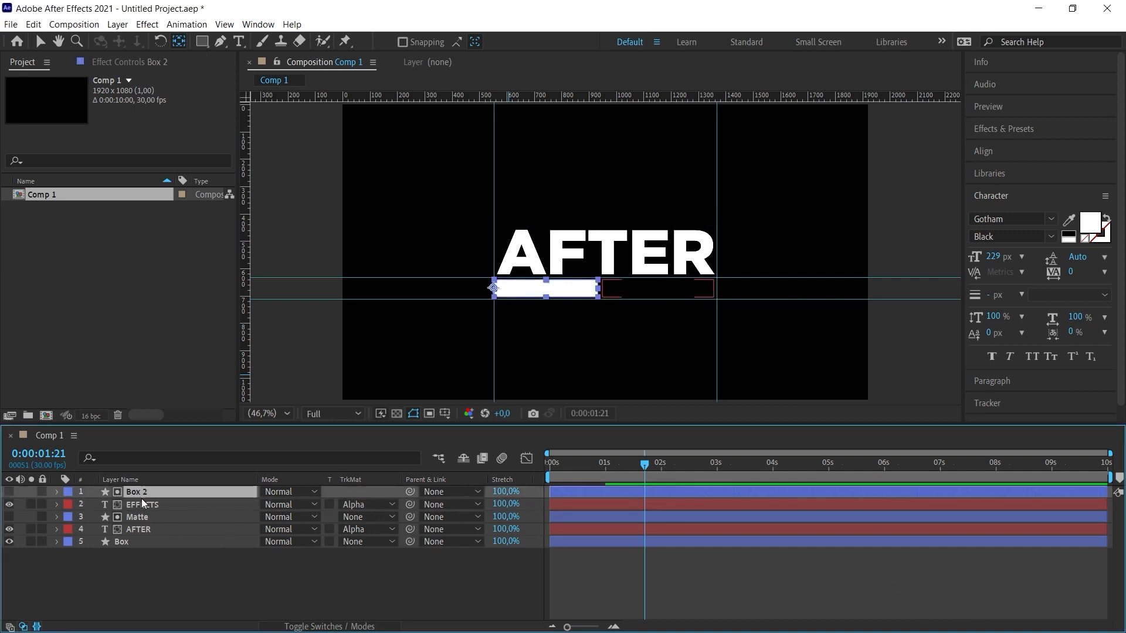
pyautogui.press('s')
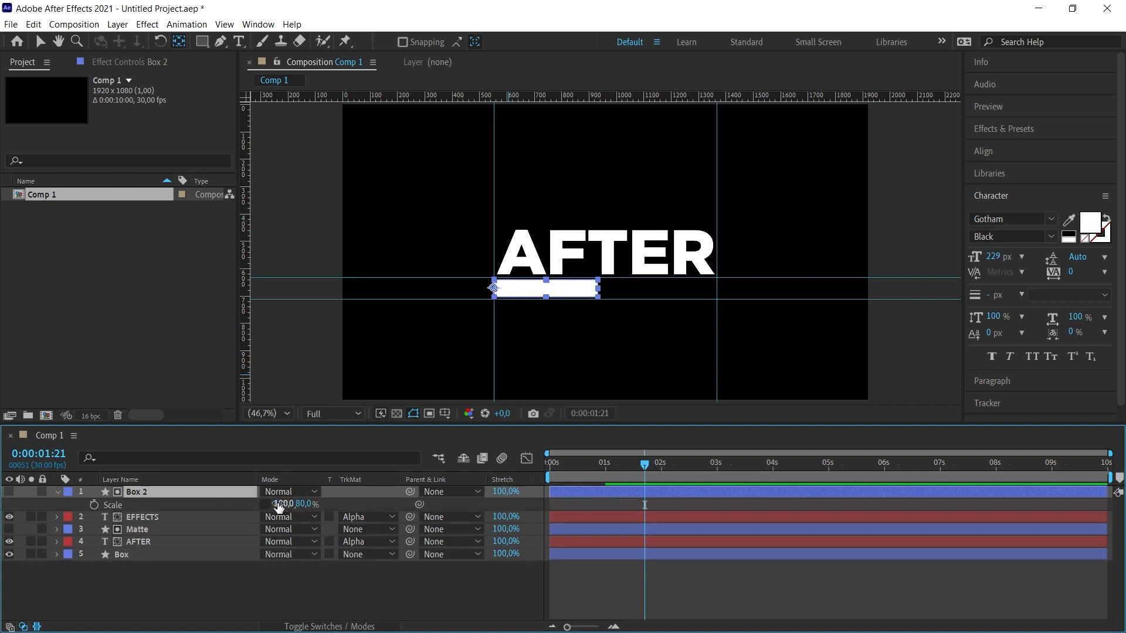
pyautogui.moveTo(280, 504); pyautogui.dragTo(358, 507)
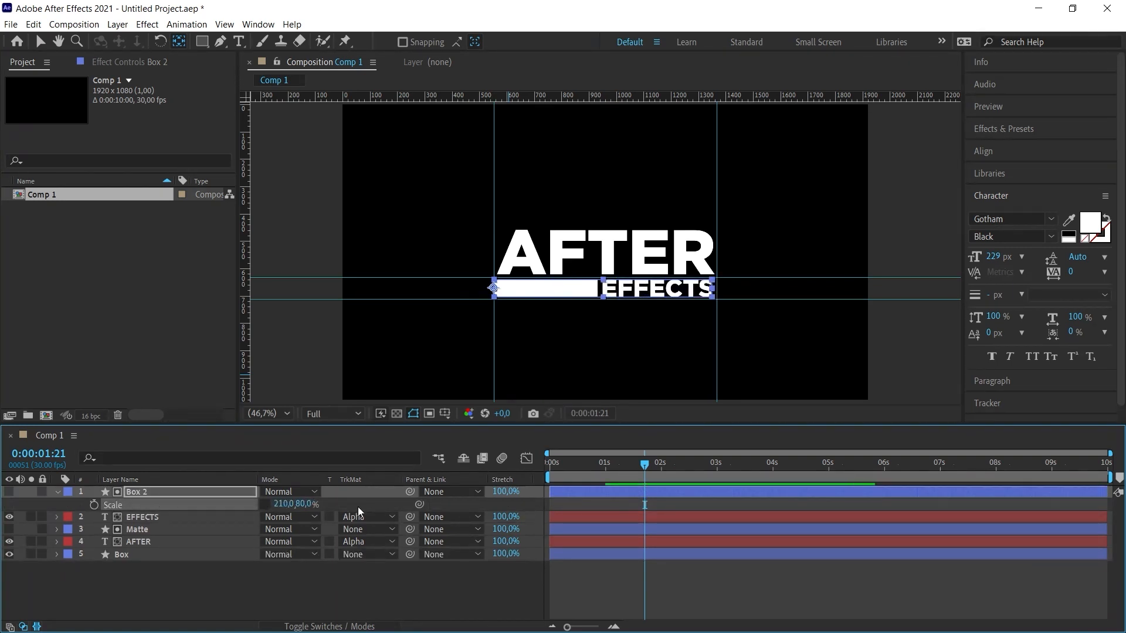
pyautogui.press('/')
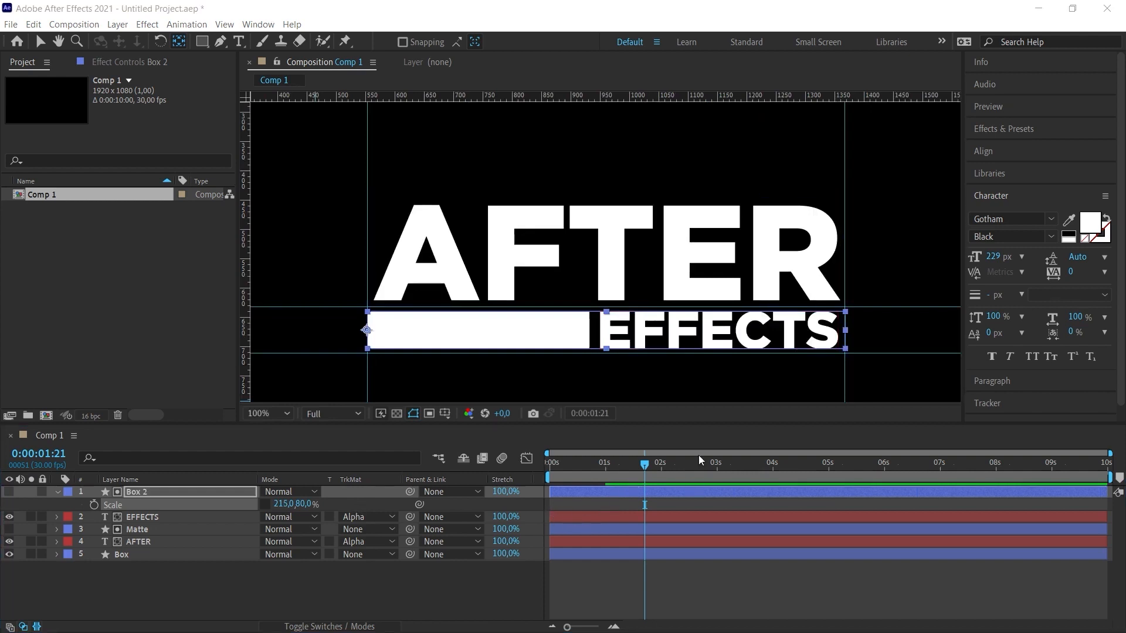
# - Add a Position keyframe to the EFFECTS layer at 1 second
pyautogui.click(604, 464)
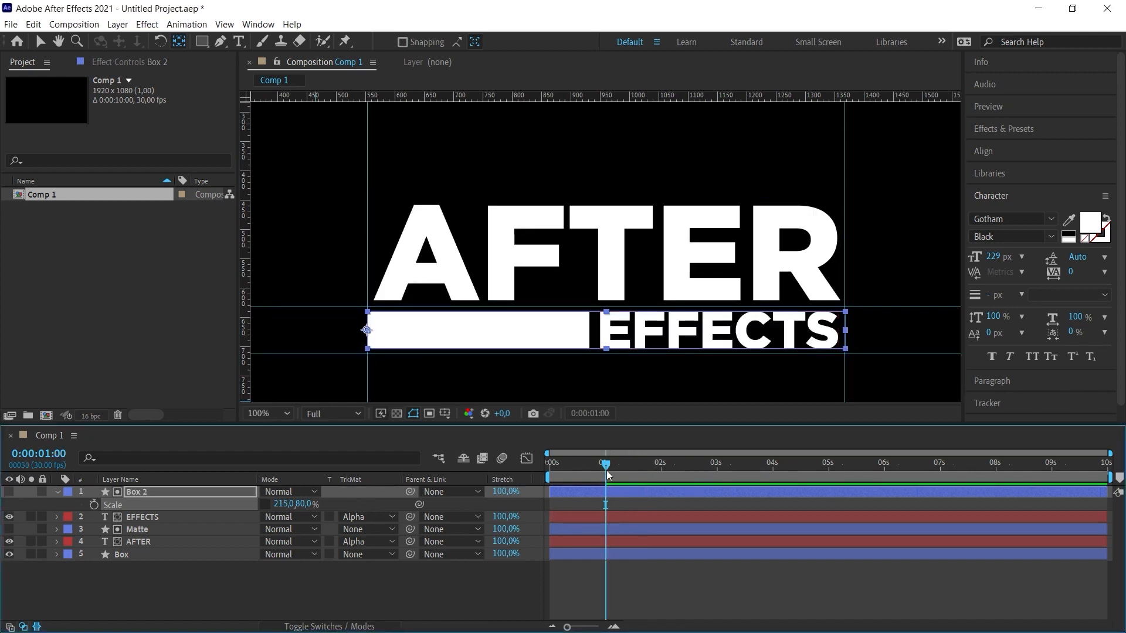
pyautogui.click(138, 519)
pyautogui.press('p')
pyautogui.click(93, 530)
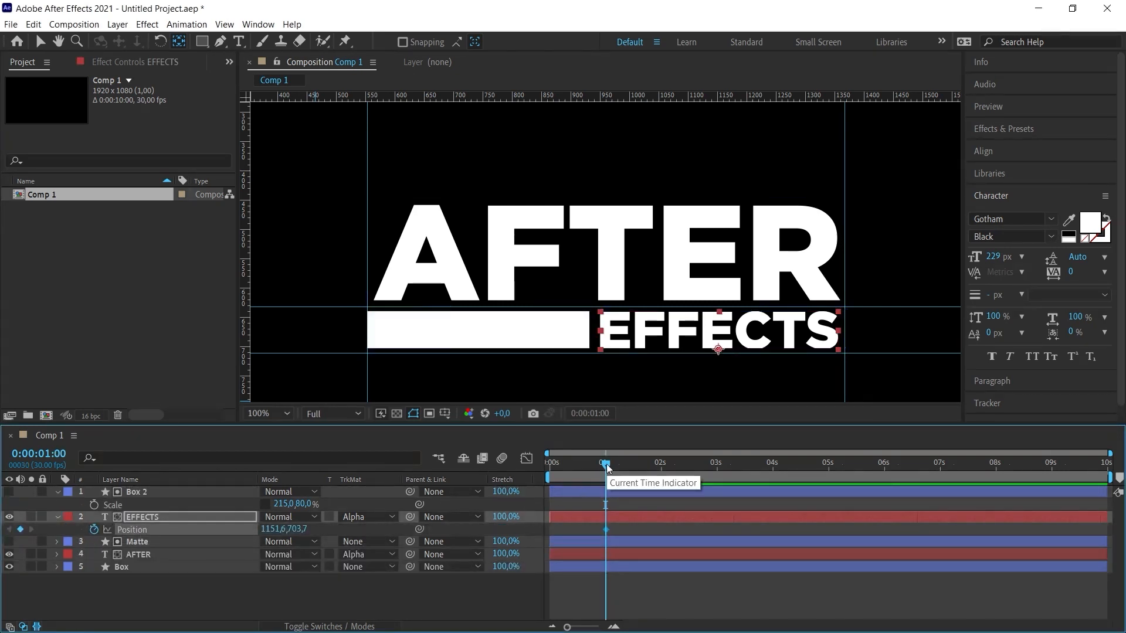
# - At 0 seconds, move EFFECTS left out of its matte to an X position of 340.6, and check the slide-in
pyautogui.moveTo(606, 466); pyautogui.dragTo(514, 469)
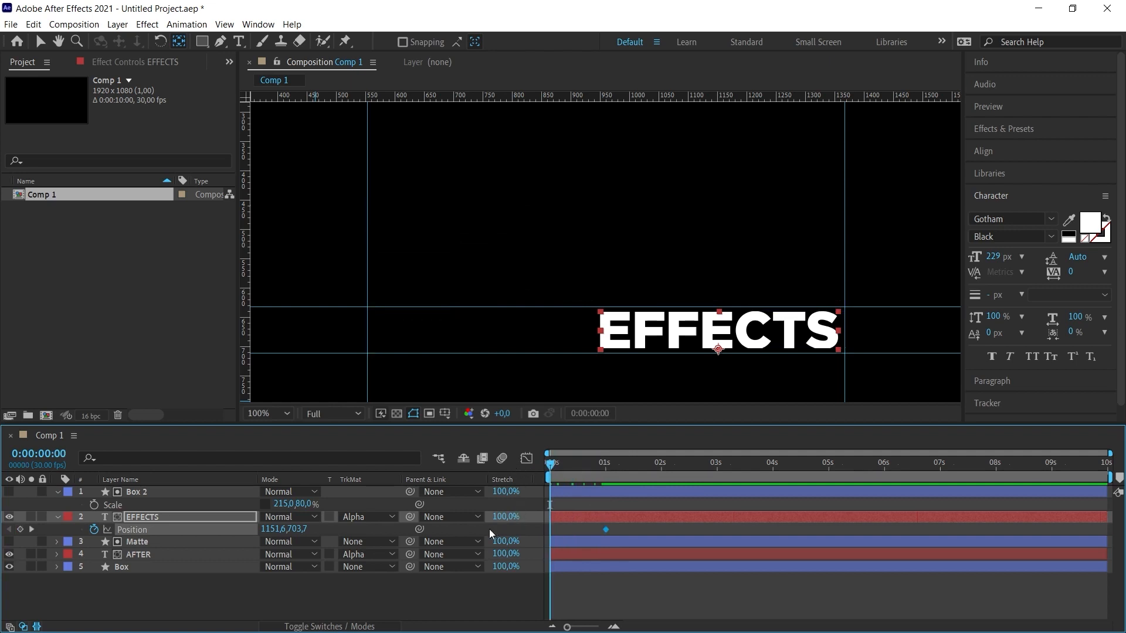
pyautogui.moveTo(270, 533); pyautogui.dragTo(143, 493)
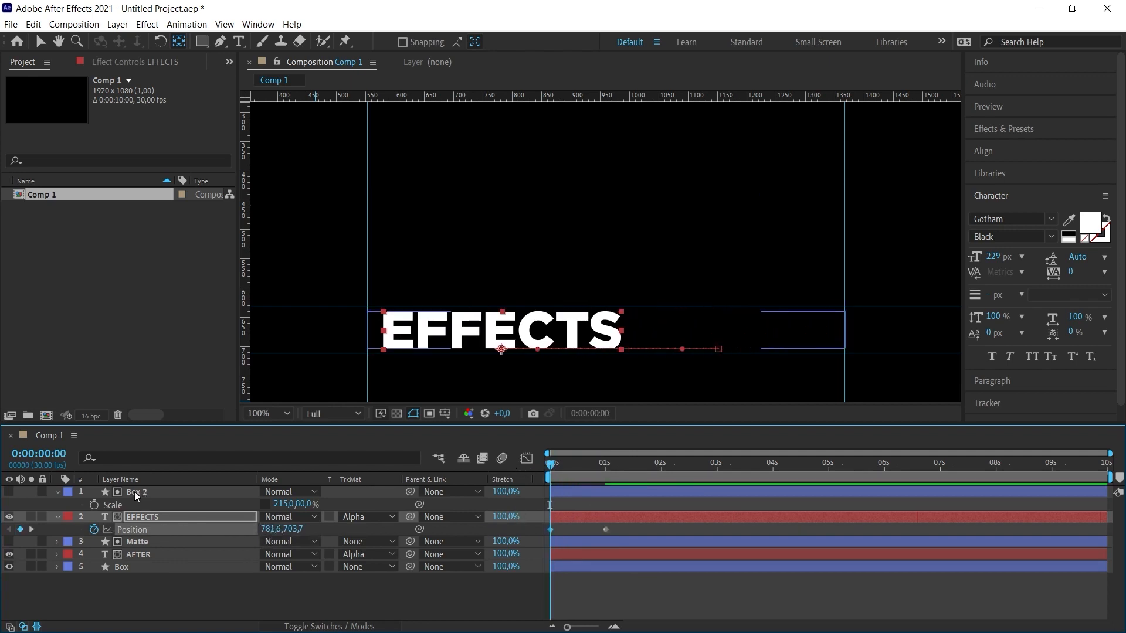
pyautogui.moveTo(271, 530); pyautogui.dragTo(3, 532)
pyautogui.moveTo(270, 531); pyautogui.dragTo(218, 530)
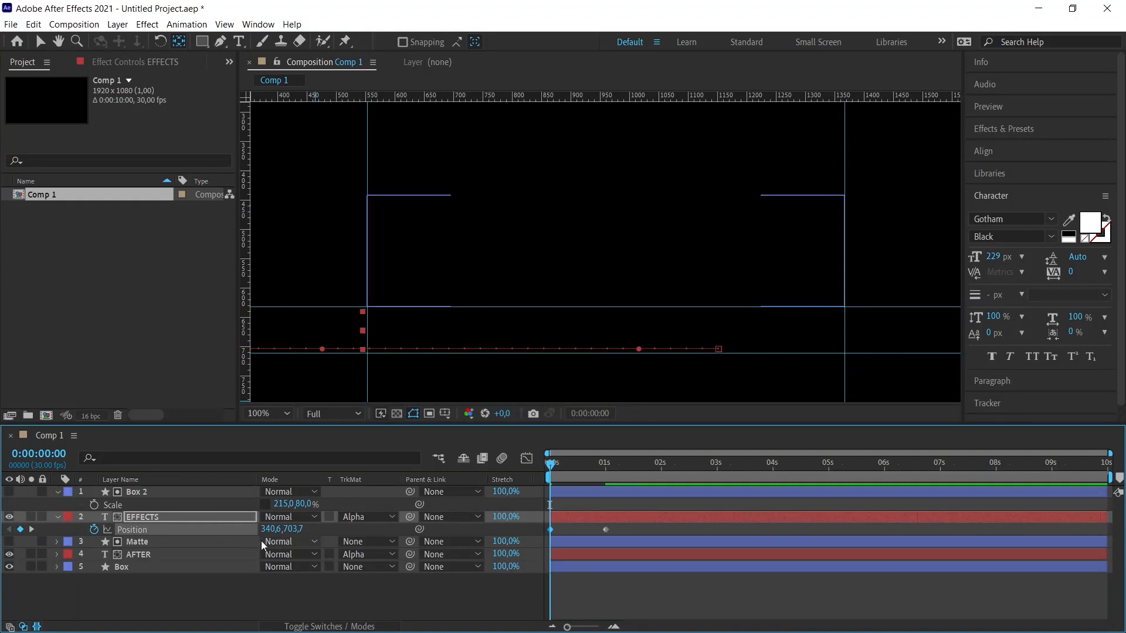
pyautogui.moveTo(550, 463)
pyautogui.mouseDown()
pyautogui.moveTo(615, 464)
pyautogui.moveTo(550, 463)
pyautogui.mouseUp()
# - Reveal the keyframes of all layers and apply Easy Ease to every Position and Scale keyframe
pyautogui.moveTo(189, 575); pyautogui.dragTo(132, 502)
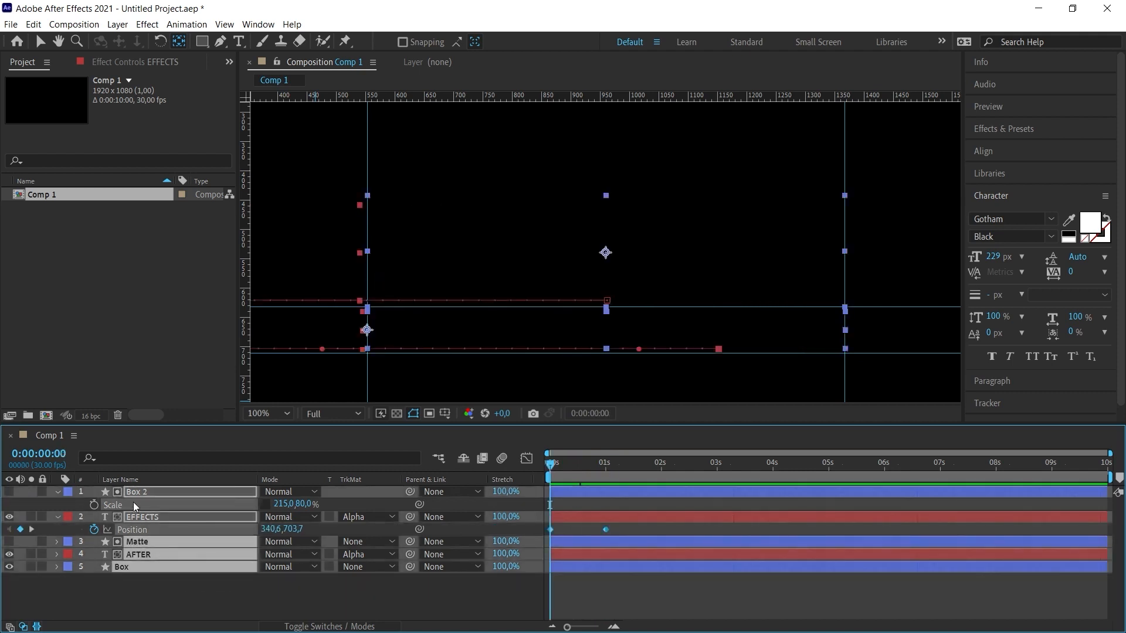
pyautogui.hotkey('shift', '/')
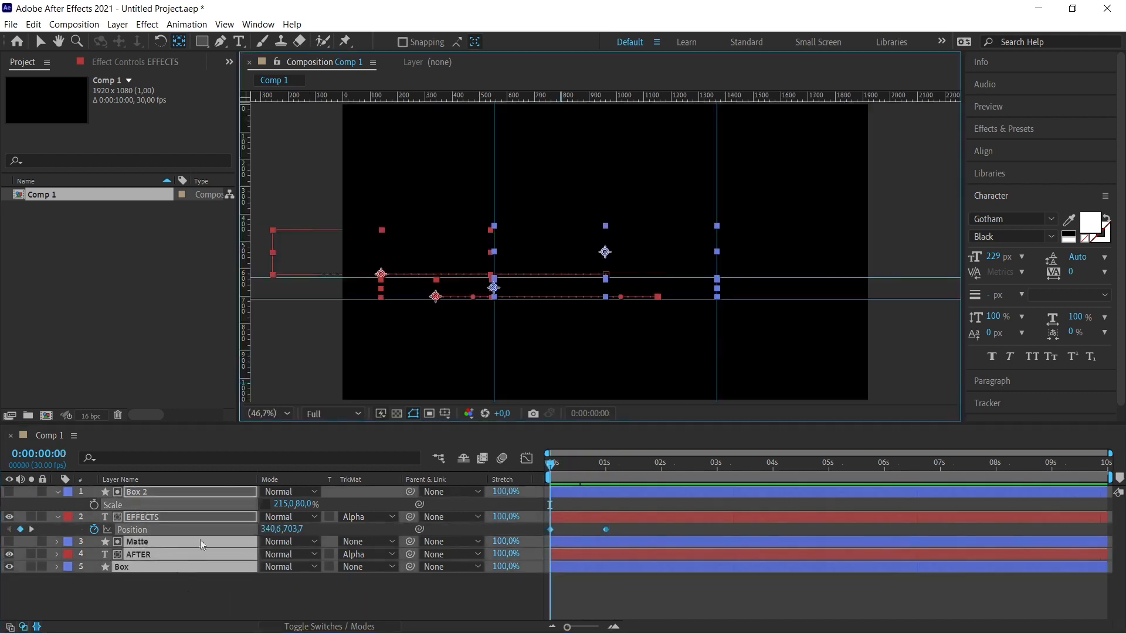
pyautogui.press('u')
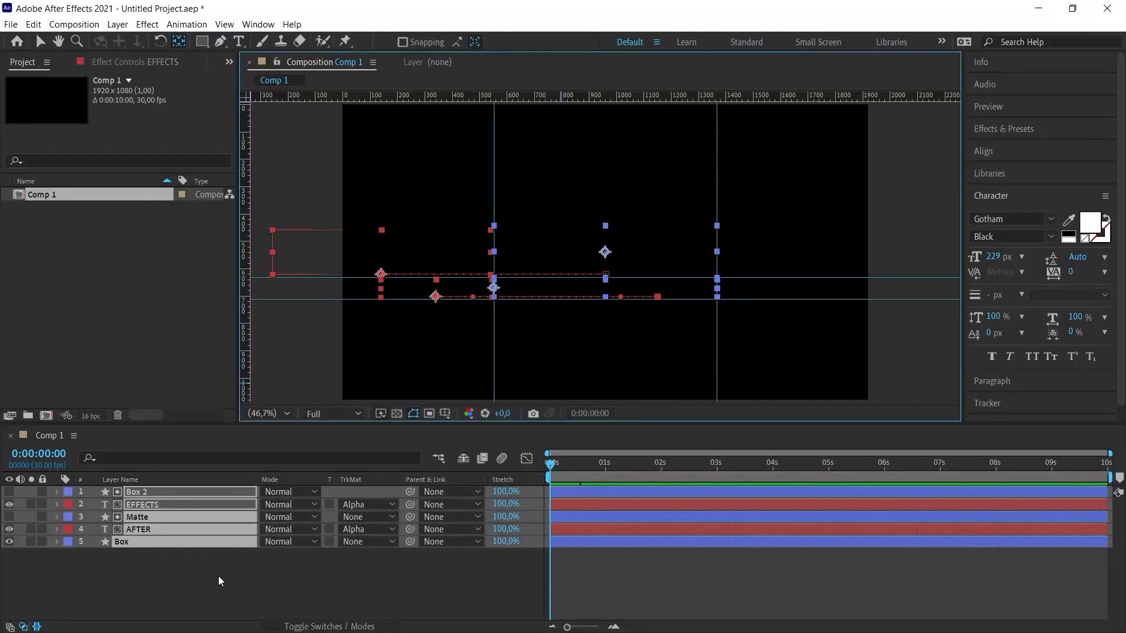
pyautogui.press('u')
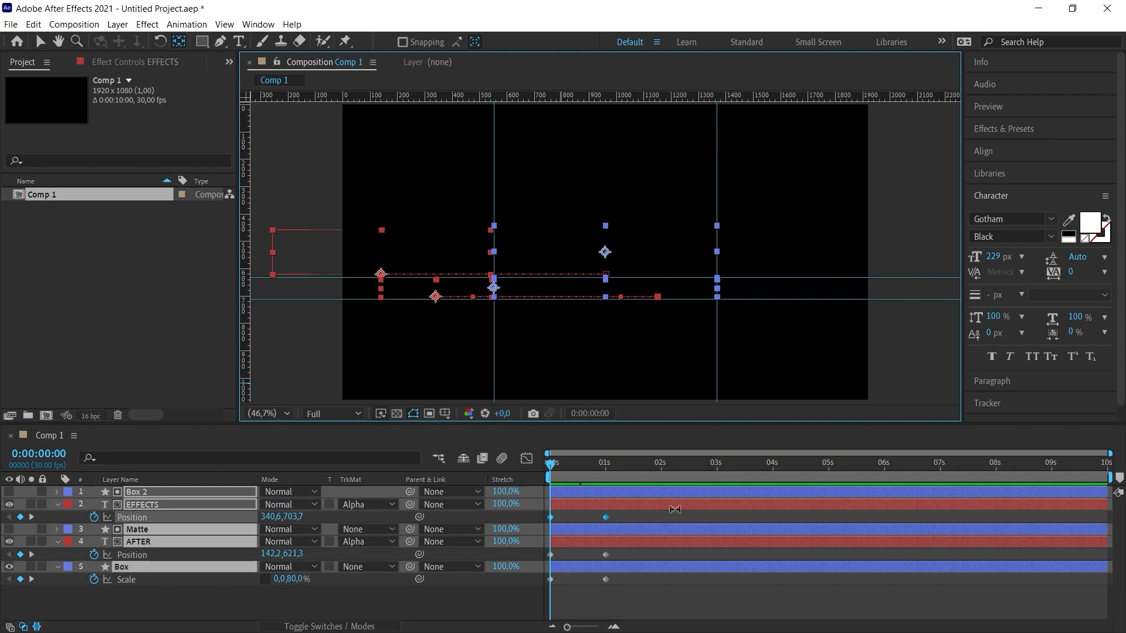
pyautogui.moveTo(633, 520); pyautogui.dragTo(540, 599)
pyautogui.press('F9')
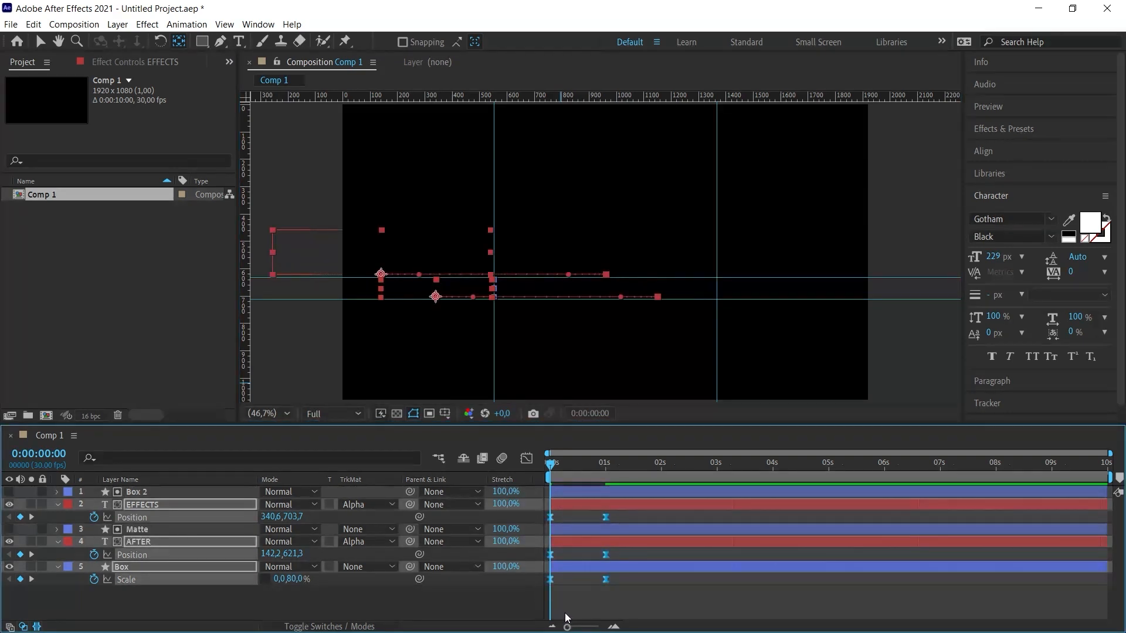
# - Edit the speed graph of the animated layers, set the end keyframes' influence to 100%, and preview the motion
pyautogui.click(526, 460)
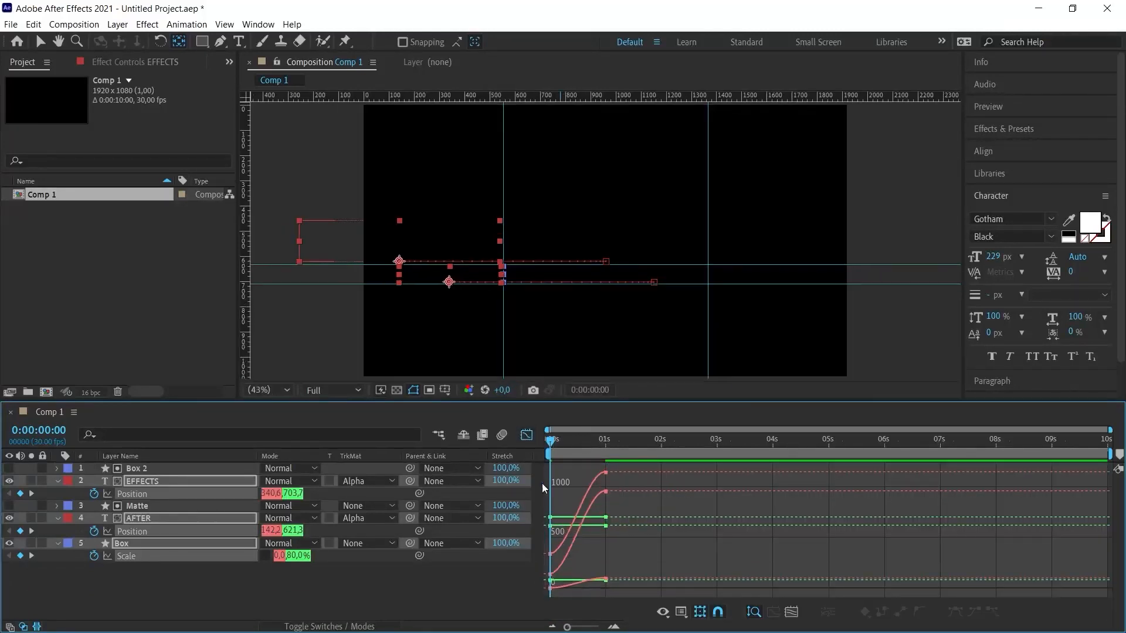
pyautogui.click(682, 612)
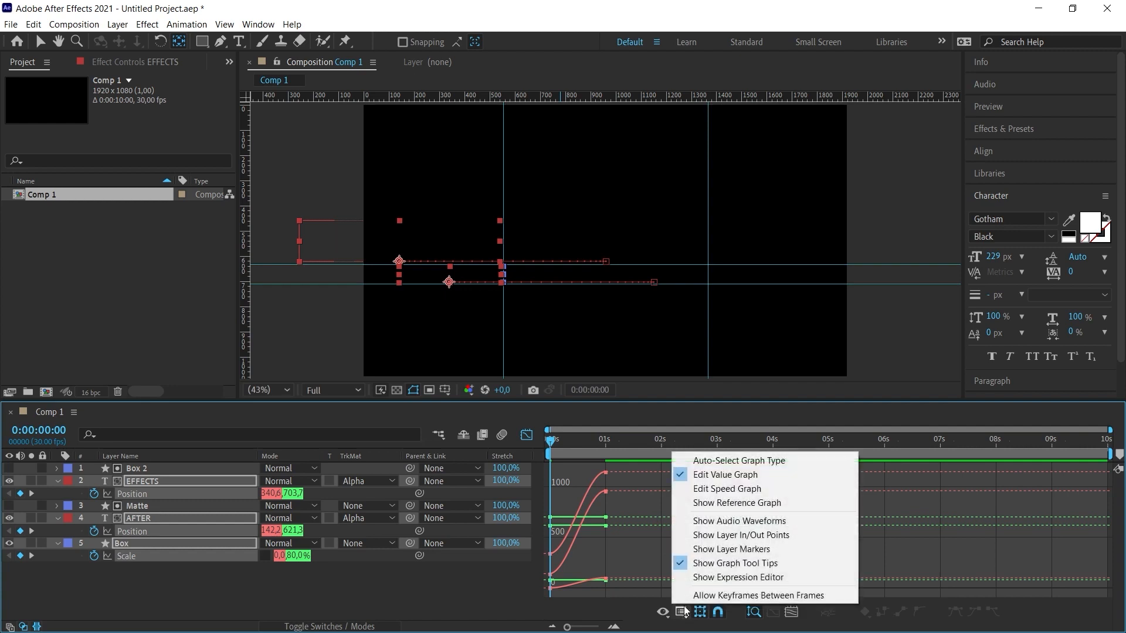
pyautogui.click(707, 489)
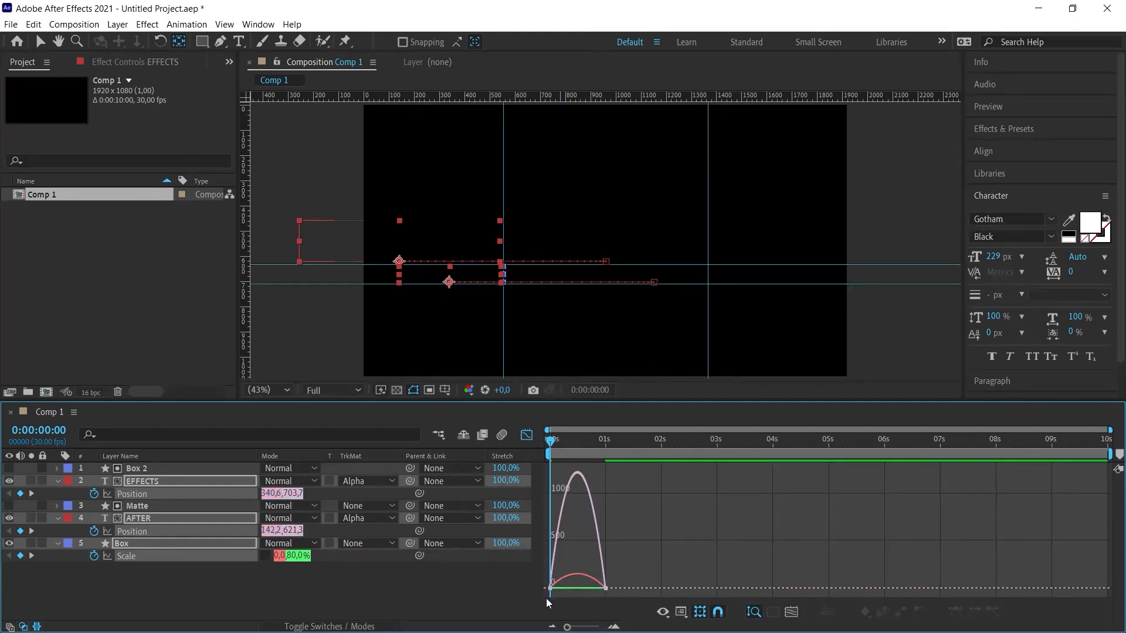
pyautogui.moveTo(625, 579); pyautogui.dragTo(576, 582)
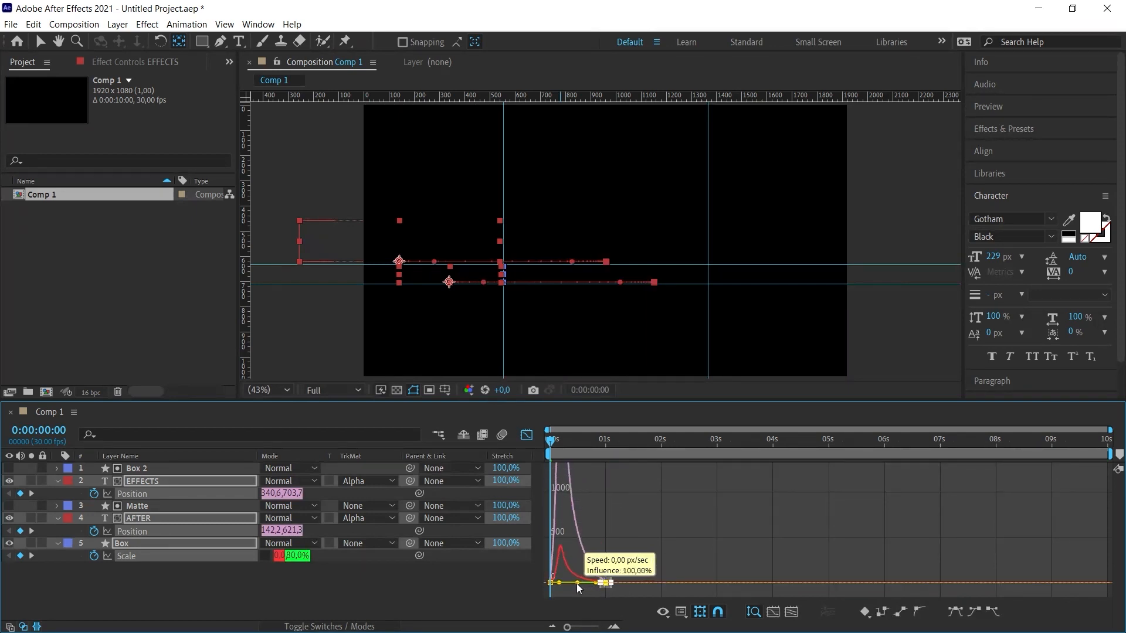
pyautogui.press('space')
pyautogui.moveTo(567, 627); pyautogui.dragTo(589, 627)
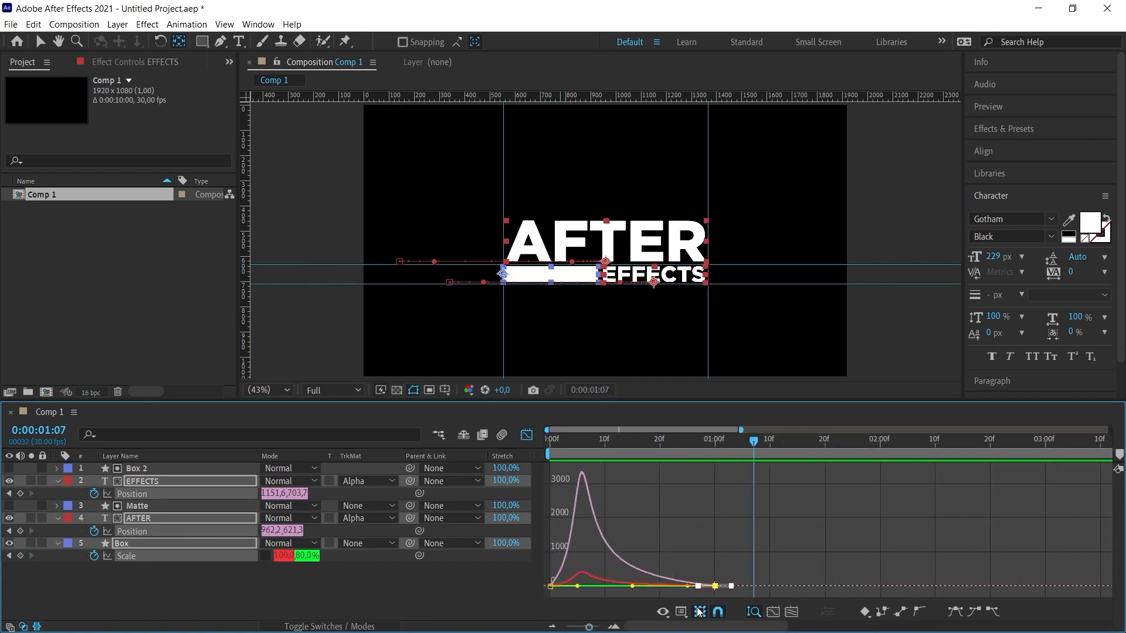
pyautogui.click(526, 434)
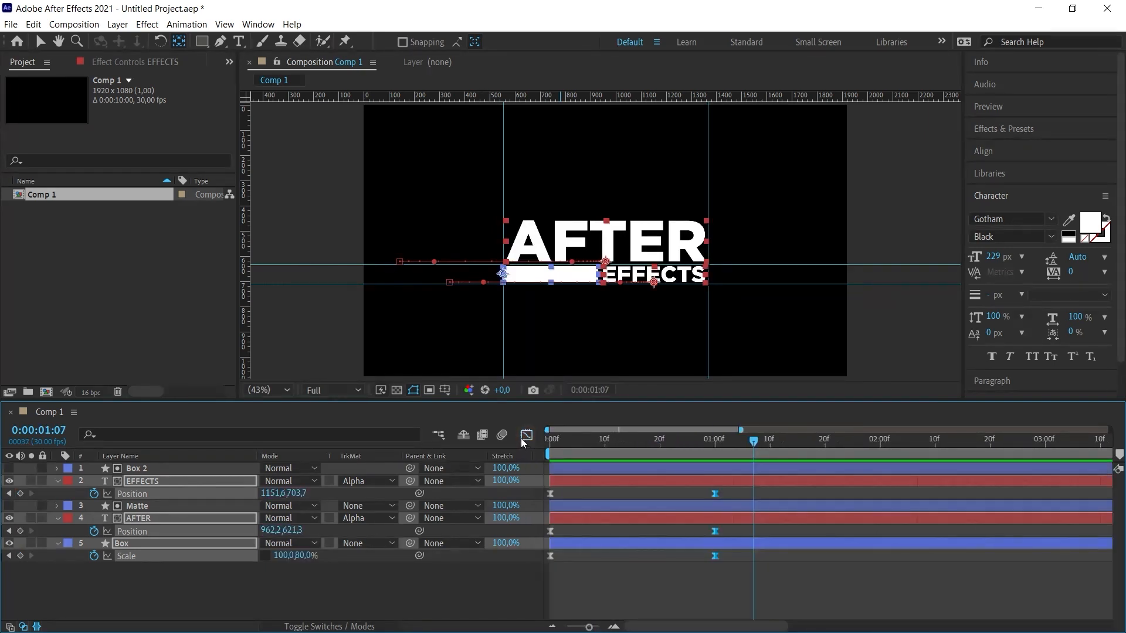
pyautogui.press('space')
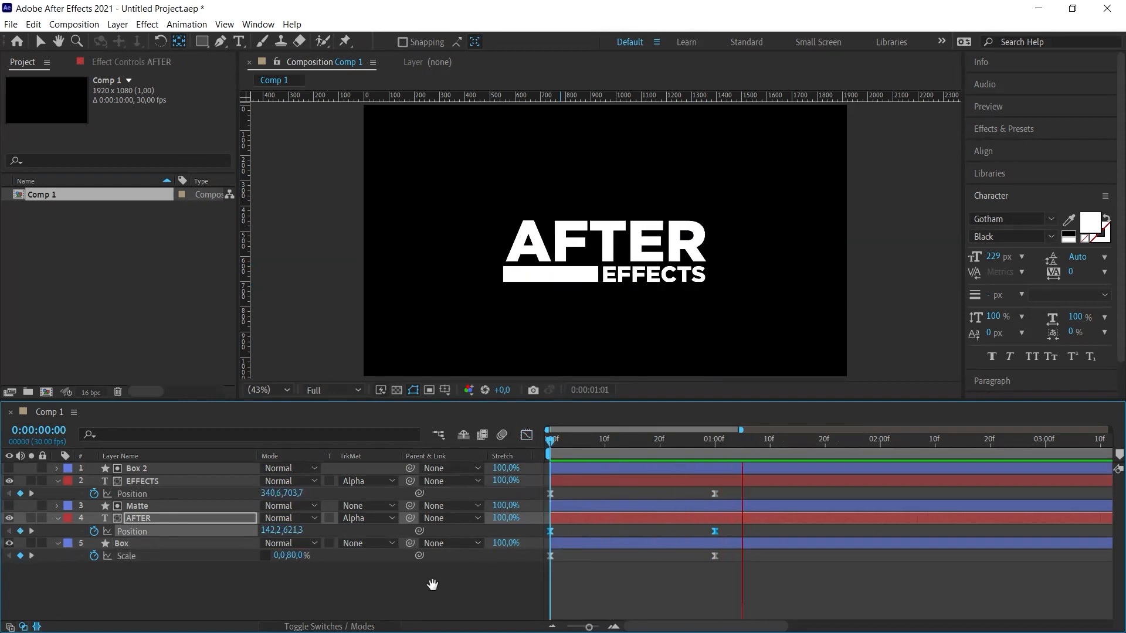
pyautogui.press('space')
# - Move the end keyframes of EFFECTS, AFTER and Box to 2 seconds and check the slower animation
pyautogui.moveTo(748, 584); pyautogui.dragTo(714, 497)
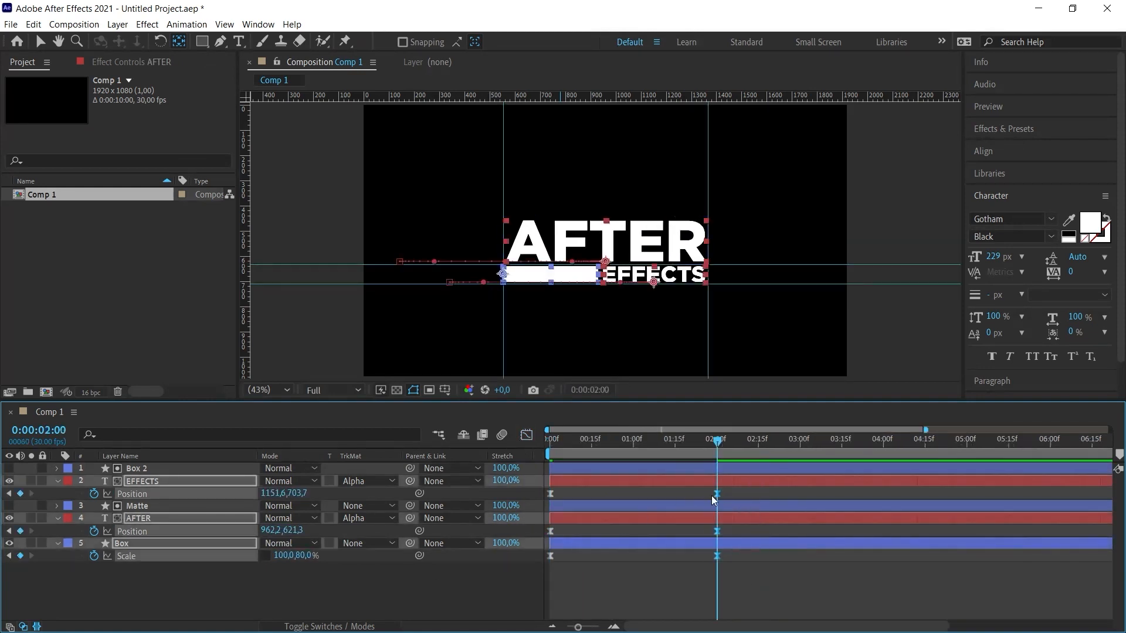
pyautogui.moveTo(635, 438); pyautogui.dragTo(515, 436)
pyautogui.click(579, 572)
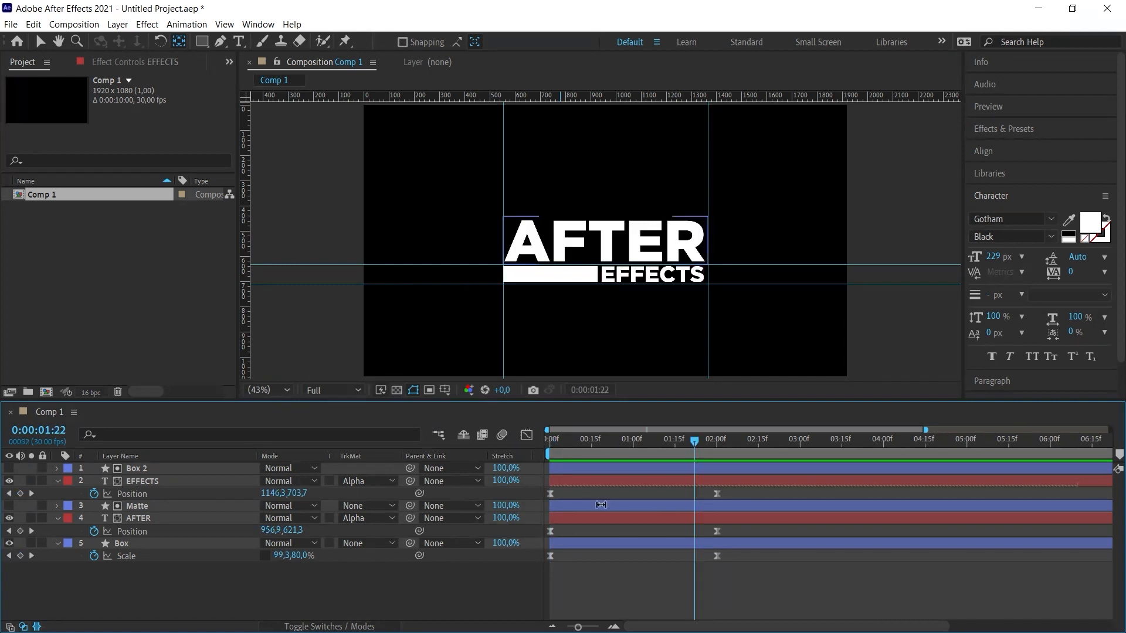
# - Delay the EFFECTS slide-in by moving its first Position keyframe to frame 11, and preview the timing
pyautogui.click(550, 494)
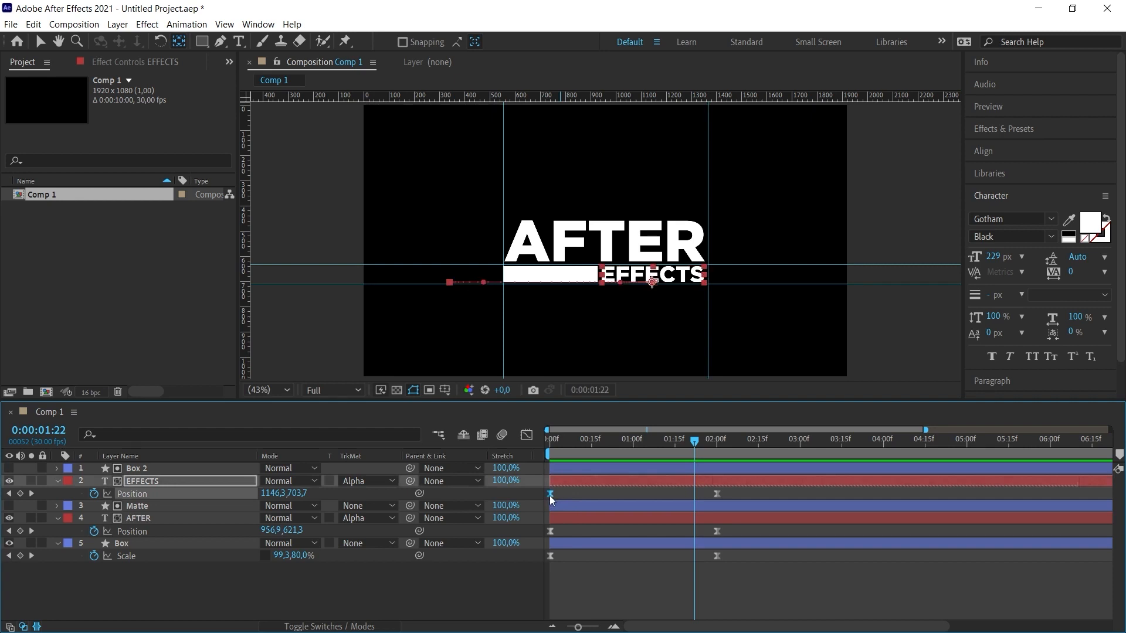
pyautogui.moveTo(550, 495); pyautogui.dragTo(586, 494)
pyautogui.press('Home')
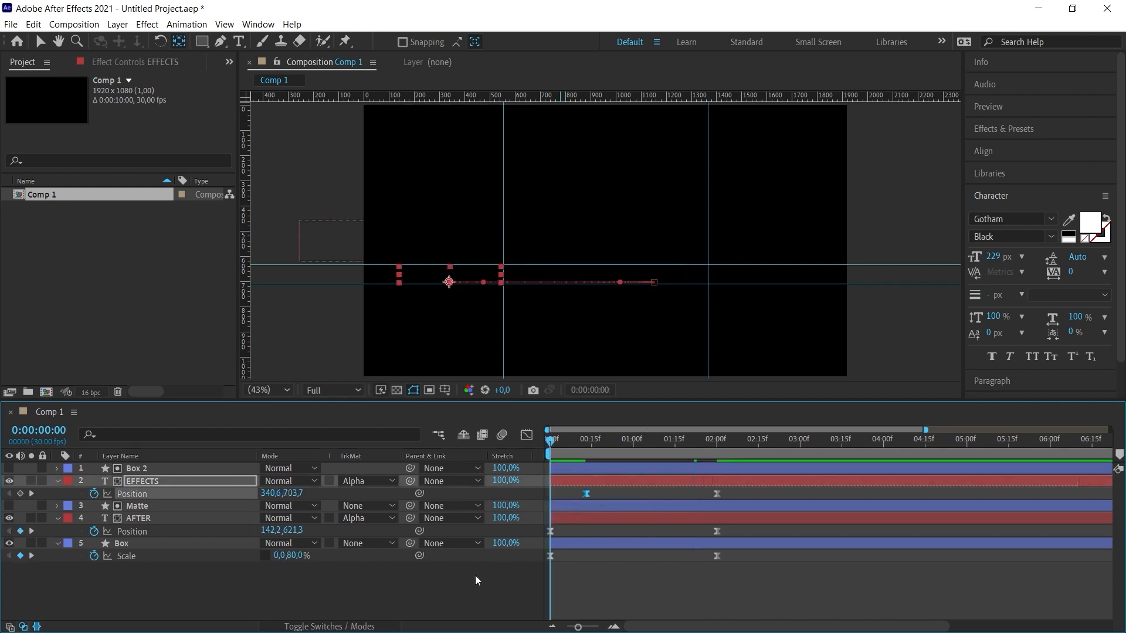
pyautogui.press('space')
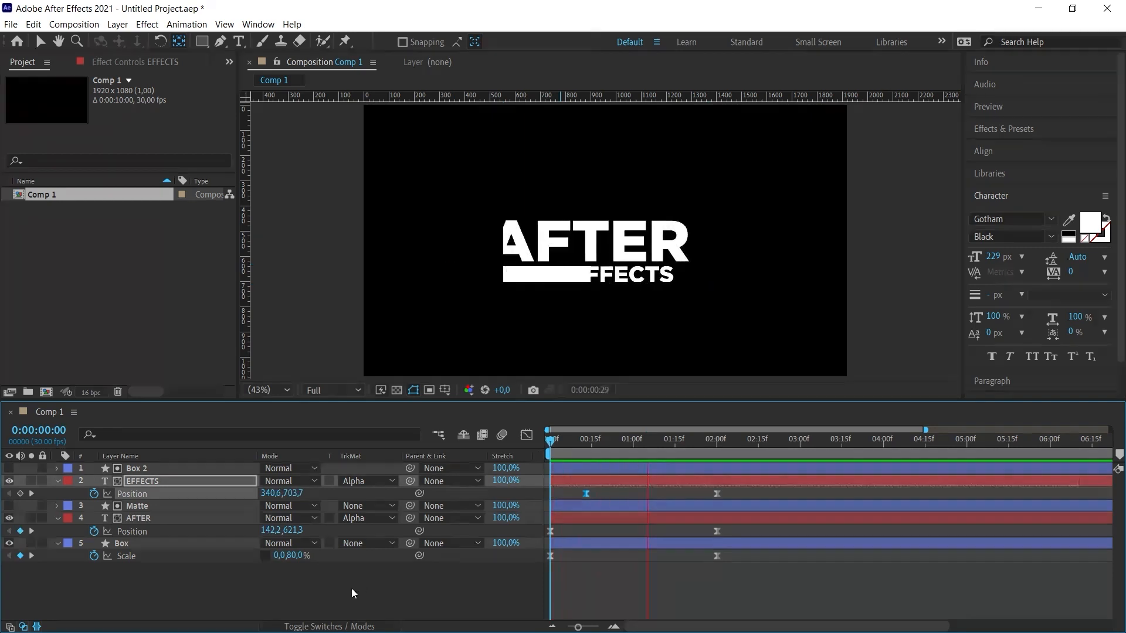
pyautogui.moveTo(586, 494); pyautogui.dragTo(571, 497)
pyautogui.click(557, 438)
pyautogui.press('space')
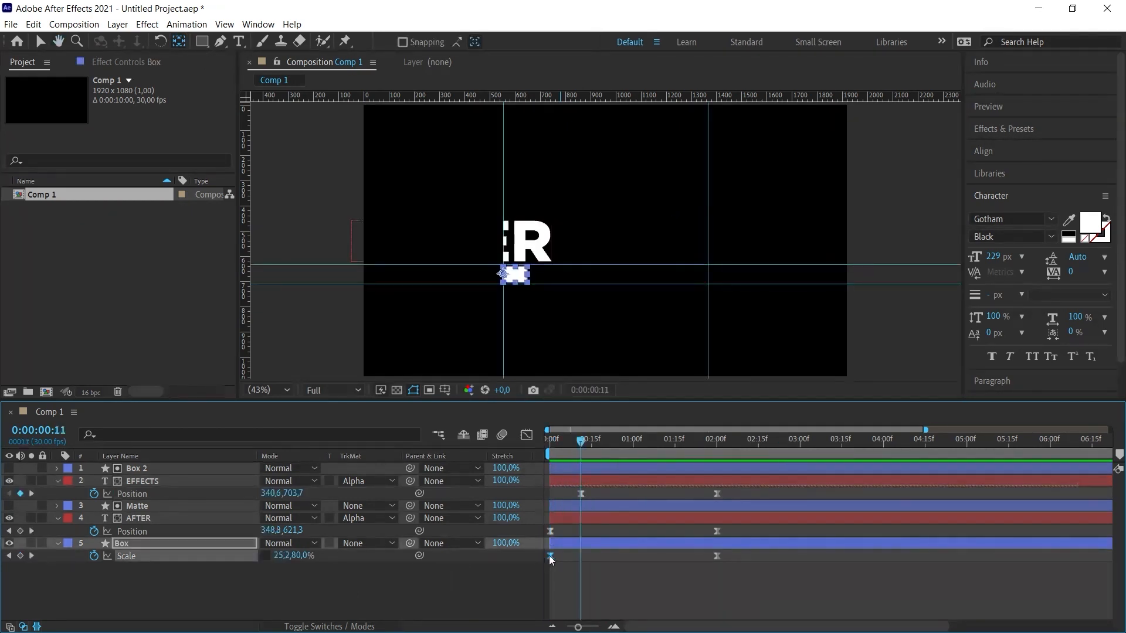
# - Delay the Box bar's growth by moving its first Scale keyframe to frame 11, and preview the staggered animation
pyautogui.moveTo(550, 555); pyautogui.dragTo(581, 555)
pyautogui.press('pageup')
pyautogui.press('space')
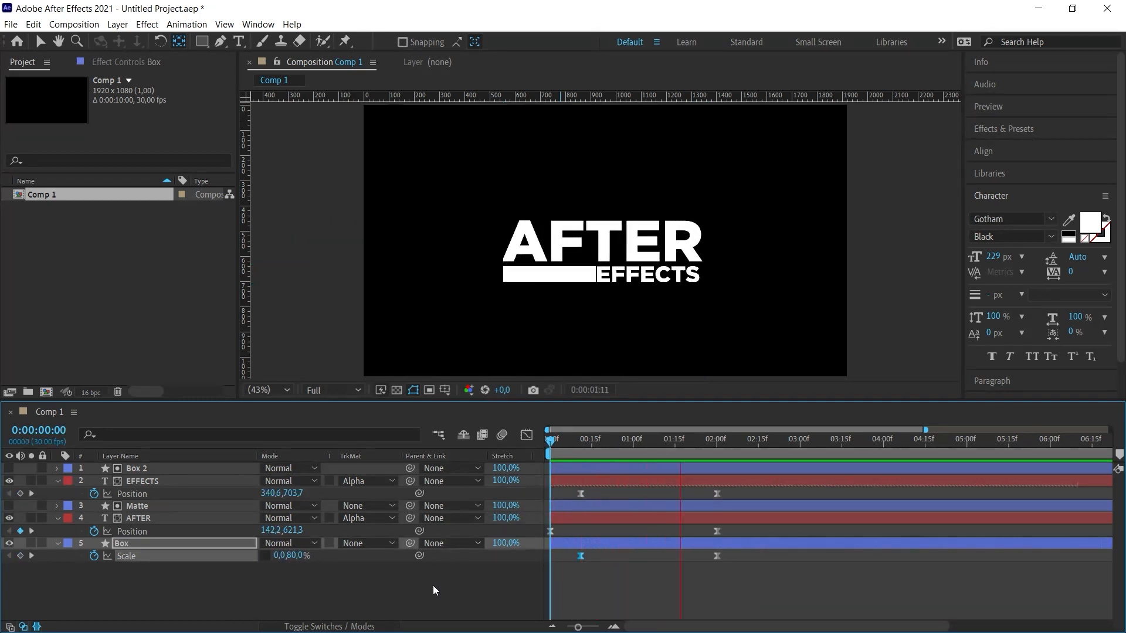
pyautogui.press('space')
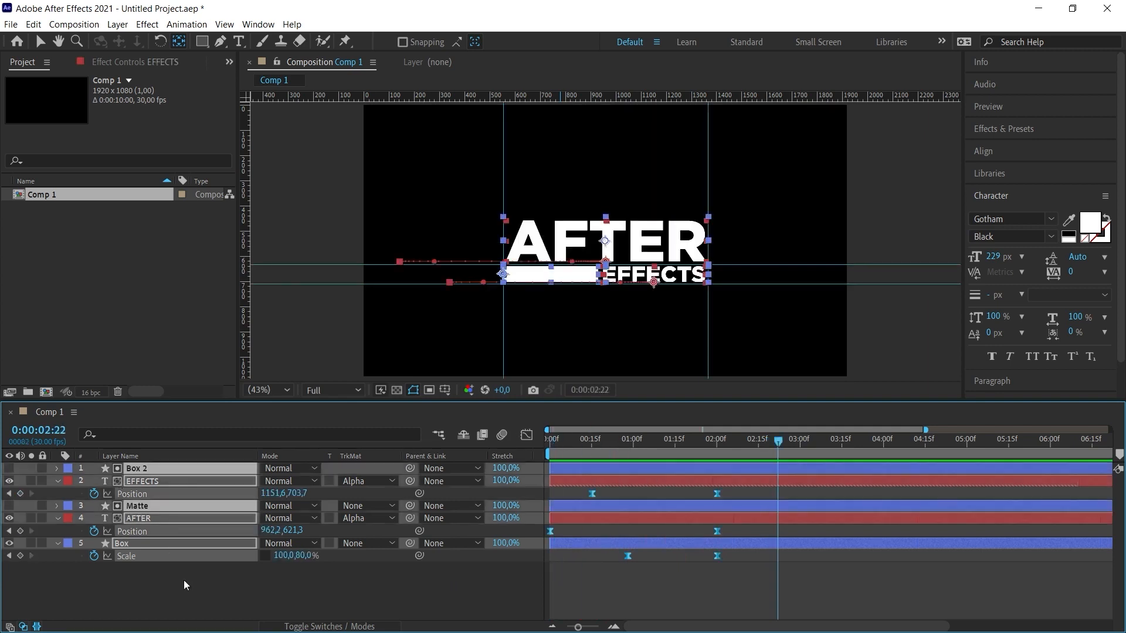
# - Collapse and pre-compose all five layers as Pre-comp 1, look at its contents, and return to Comp 1
pyautogui.press('u')
pyautogui.moveTo(228, 551); pyautogui.dragTo(135, 466)
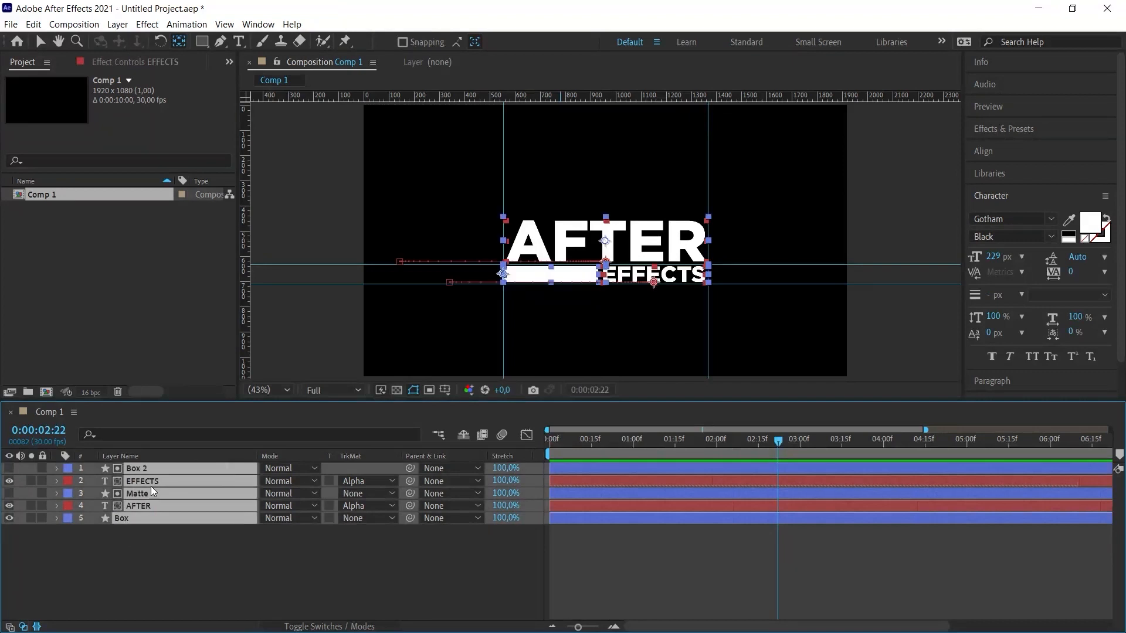
pyautogui.hotkey('ctrl', 'shift', 'c')
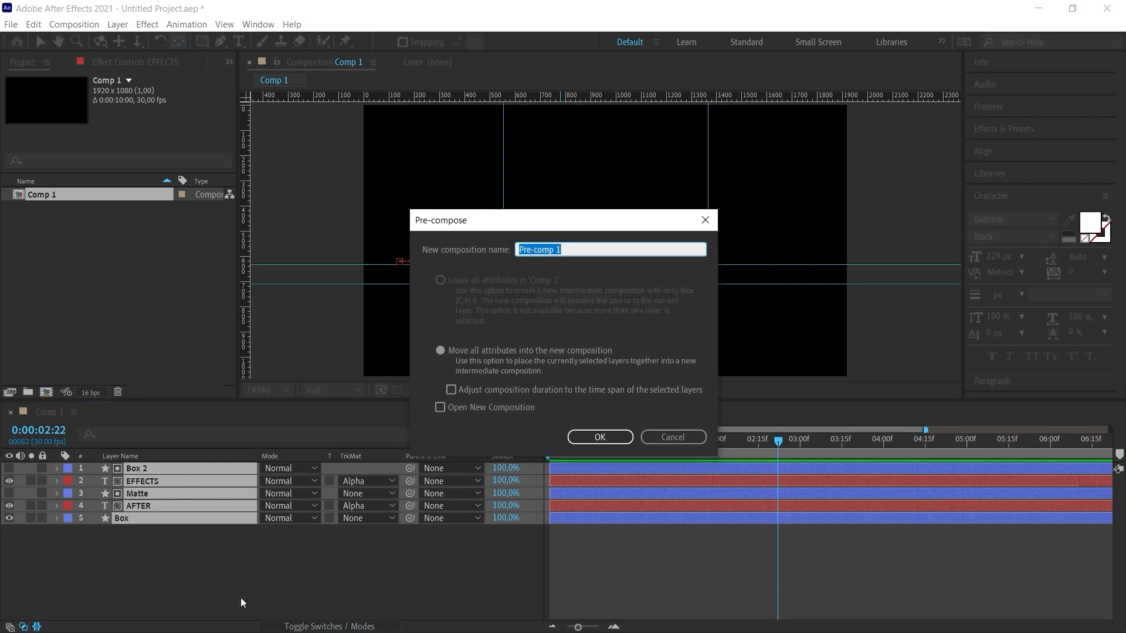
pyautogui.click(588, 440)
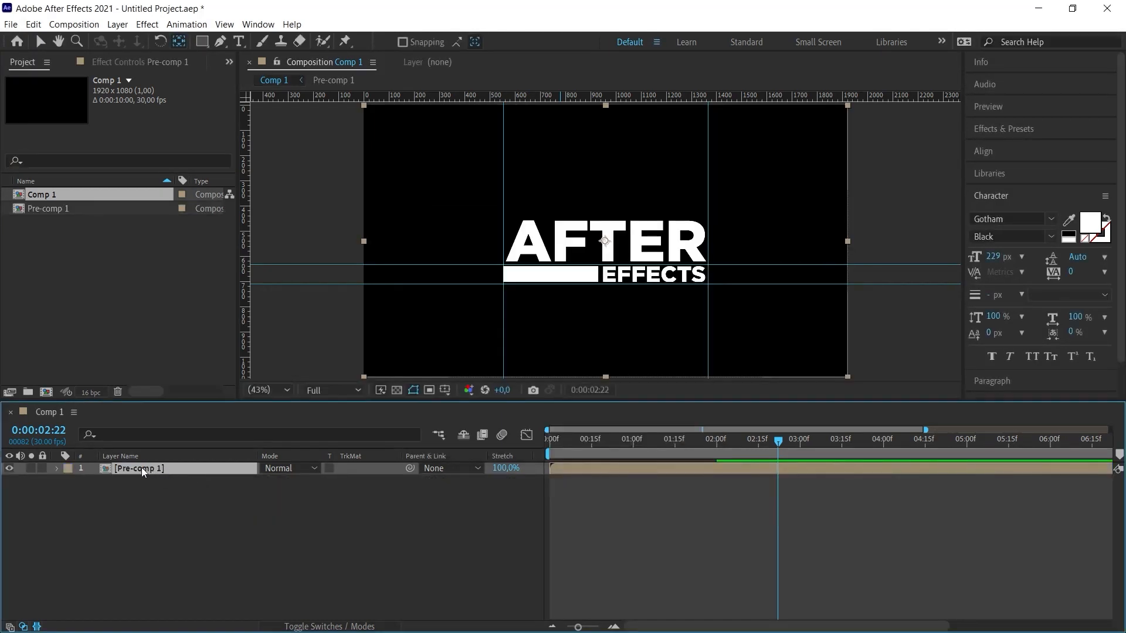
pyautogui.doubleClick(104, 469)
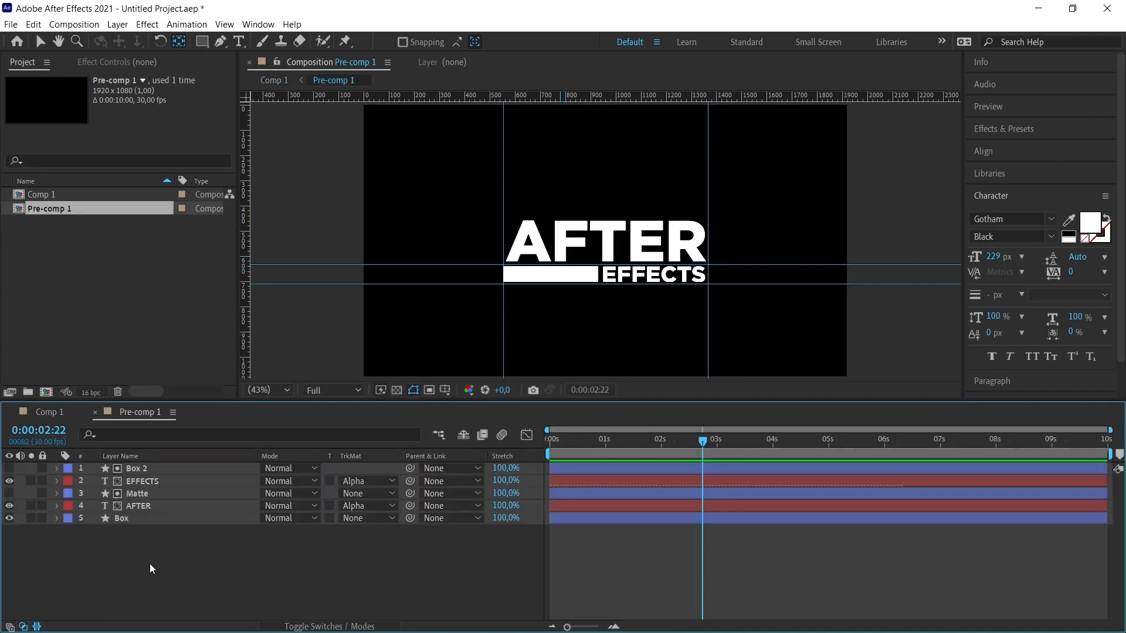
pyautogui.click(63, 417)
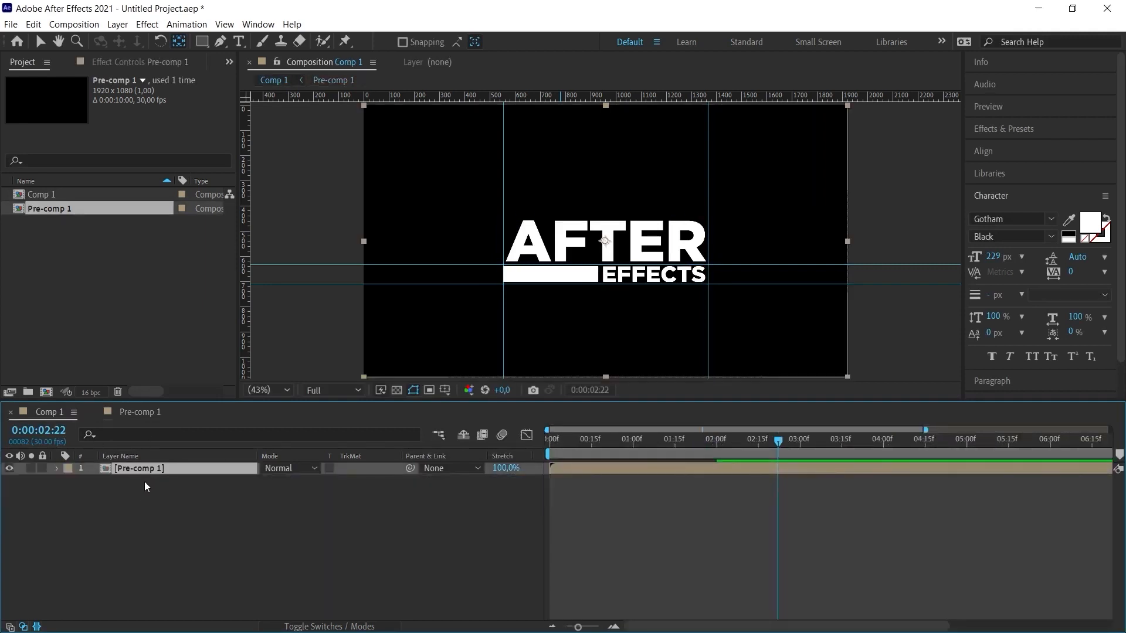
# - Try scaling Pre-comp 1 to 60% and repositioning it in the lower-left area of the frame, with a preview
pyautogui.press('s')
pyautogui.moveTo(302, 482); pyautogui.dragTo(291, 487)
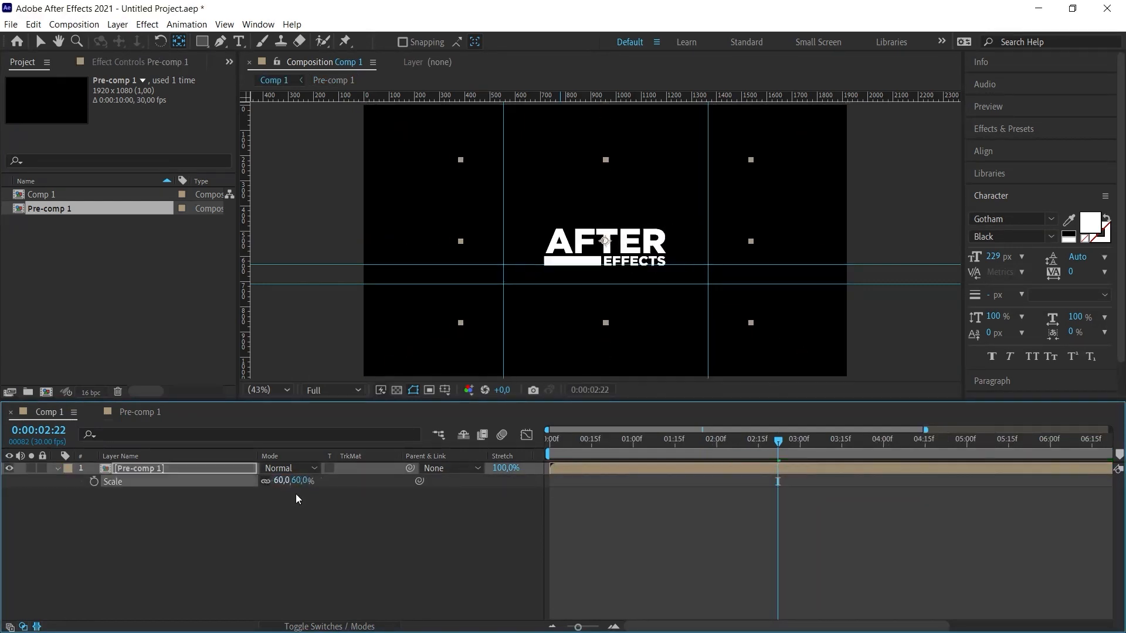
pyautogui.click(546, 273)
pyautogui.press('v')
pyautogui.click(484, 539)
pyautogui.press('Home')
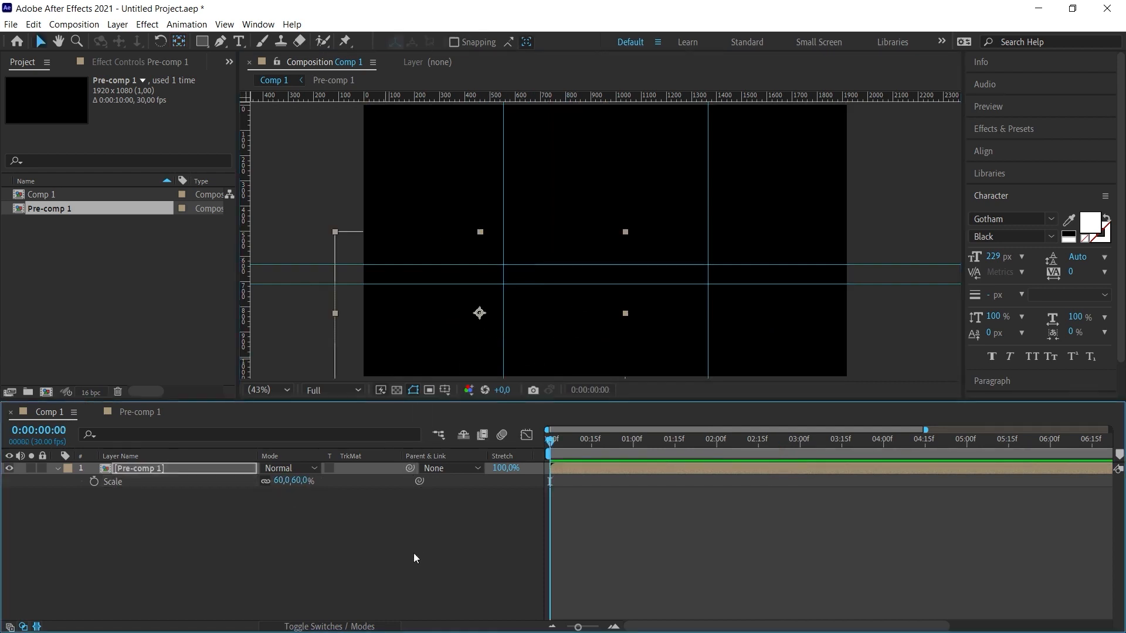
pyautogui.press('space')
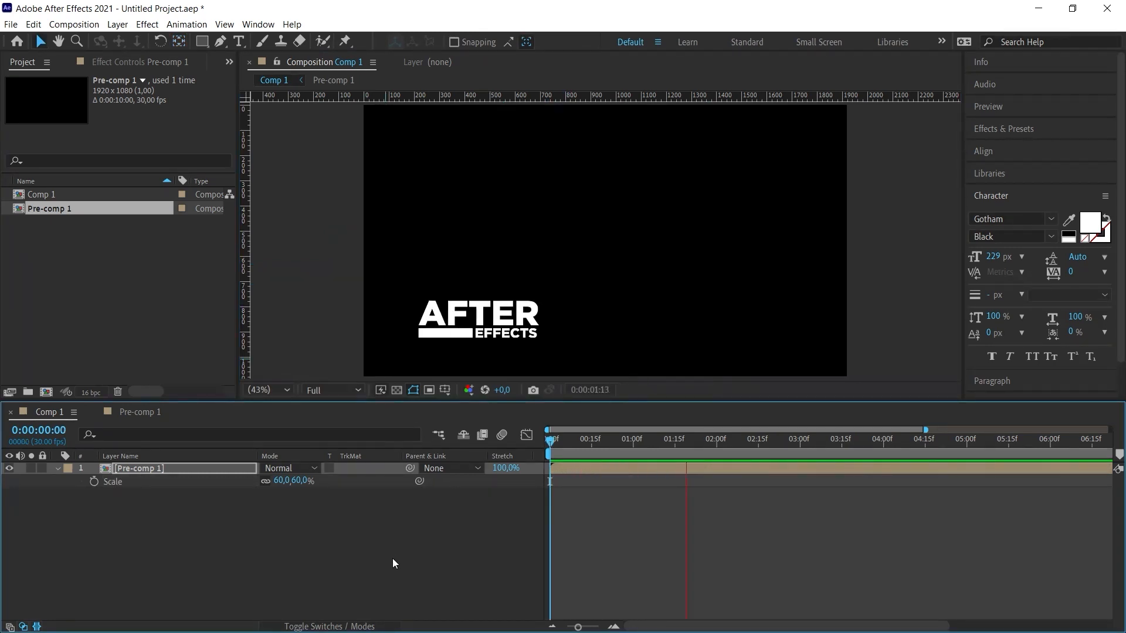
pyautogui.click(500, 221)
pyautogui.moveTo(490, 217); pyautogui.dragTo(251, 217)
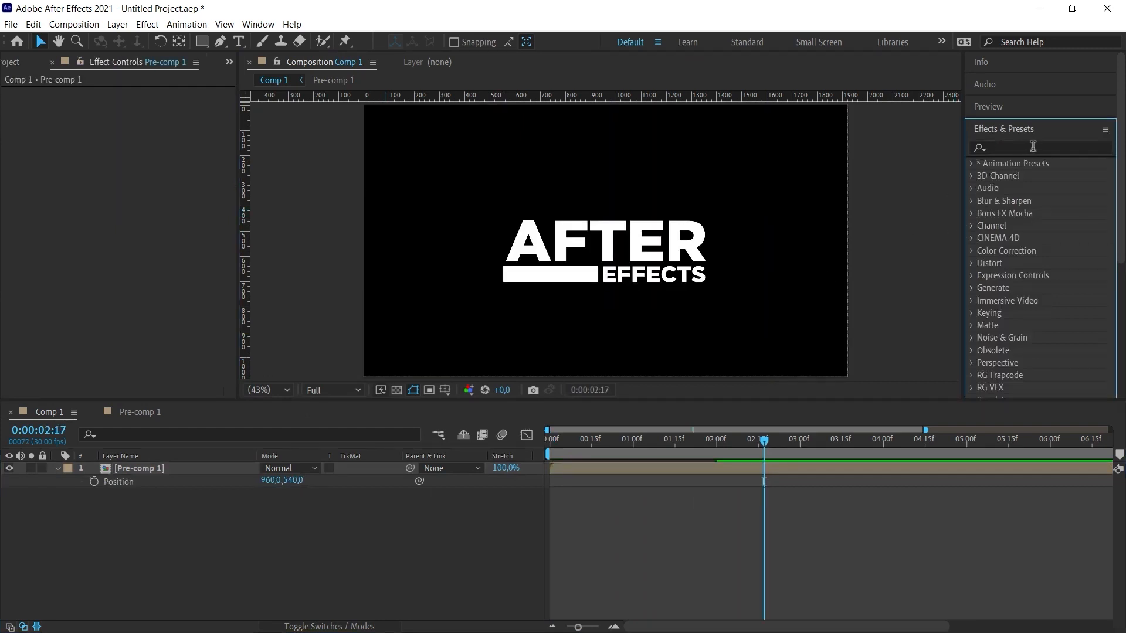
# - Find the Tint effect and apply it to Pre-comp 1
pyautogui.click(1026, 150)
pyautogui.write('tint')
pyautogui.moveTo(1025, 213); pyautogui.dragTo(140, 468)
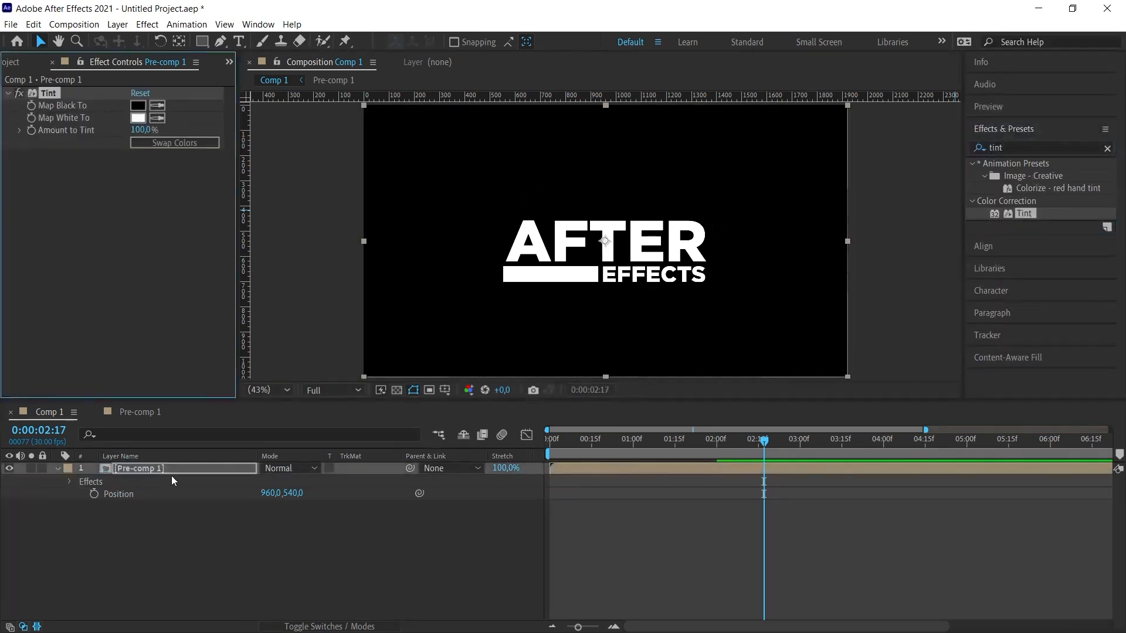
# - Set the Tint's Map White To color to bright green and preview the title from the start
pyautogui.click(139, 119)
pyautogui.click(868, 293)
pyautogui.moveTo(825, 240); pyautogui.dragTo(836, 200)
pyautogui.click(984, 174)
pyautogui.click(667, 443)
pyautogui.moveTo(627, 444); pyautogui.dragTo(516, 457)
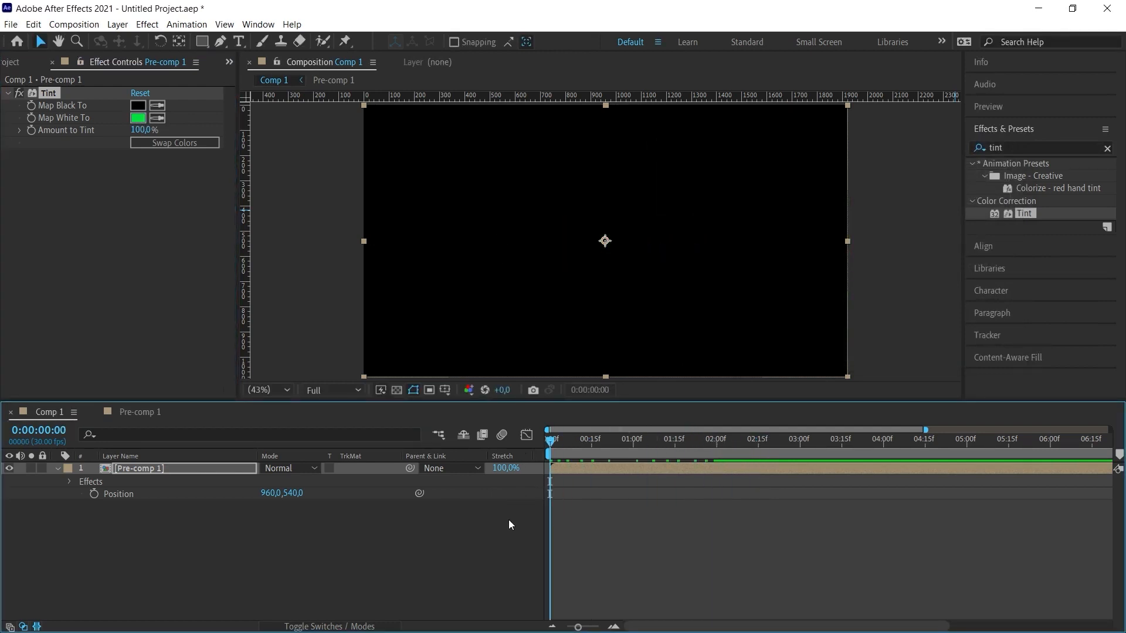
pyautogui.press('space')
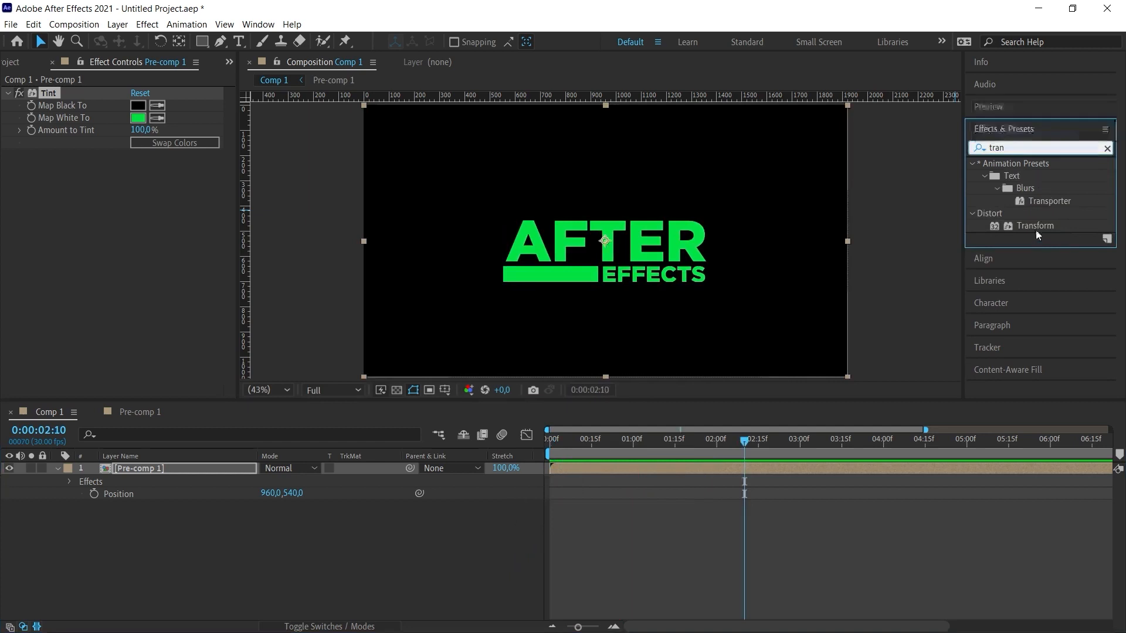
# - Apply the Transform effect to Pre-comp 1, set its Skew to -10, and preview the slanted title
pyautogui.moveTo(1028, 226); pyautogui.dragTo(170, 469)
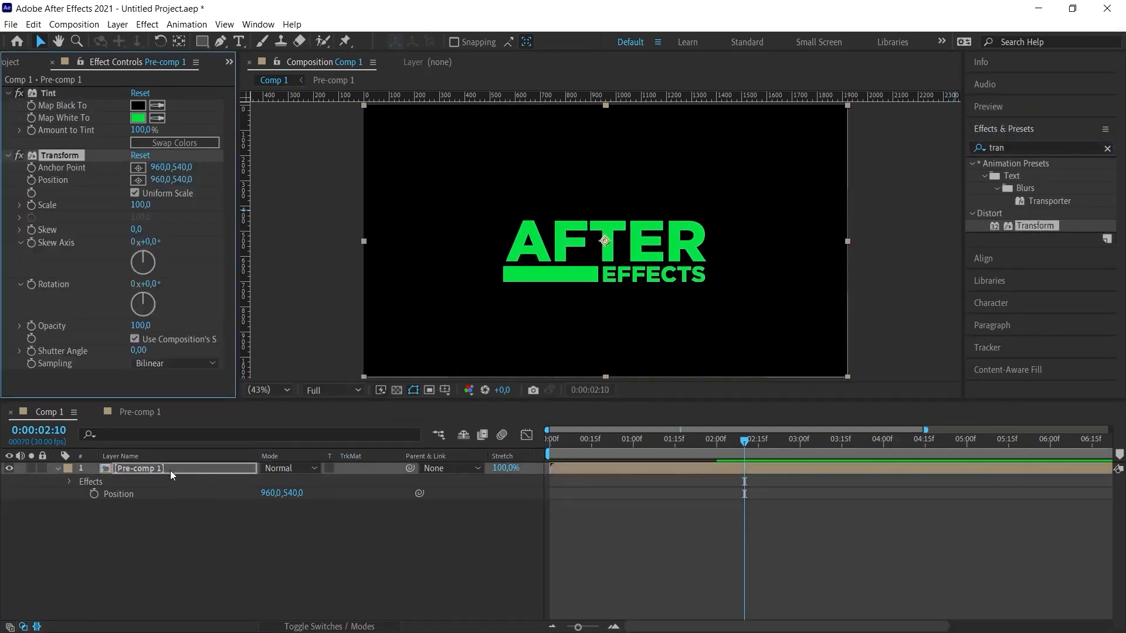
pyautogui.click(139, 229)
pyautogui.write('-10')
pyautogui.press('Return')
pyautogui.click(445, 525)
pyautogui.press('space')
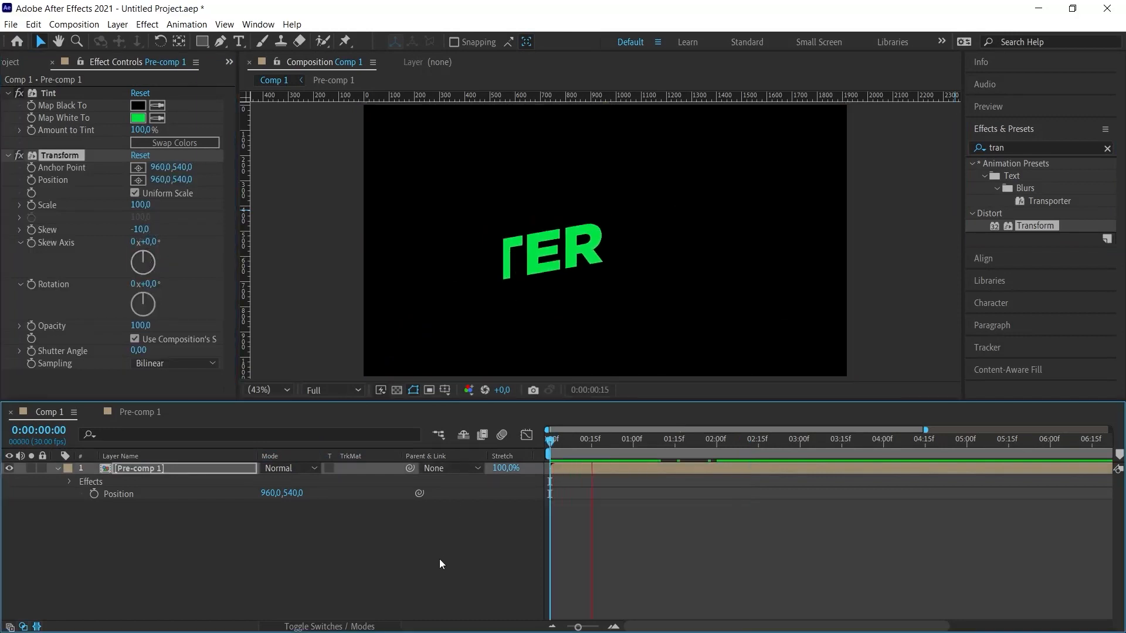
pyautogui.press('space')
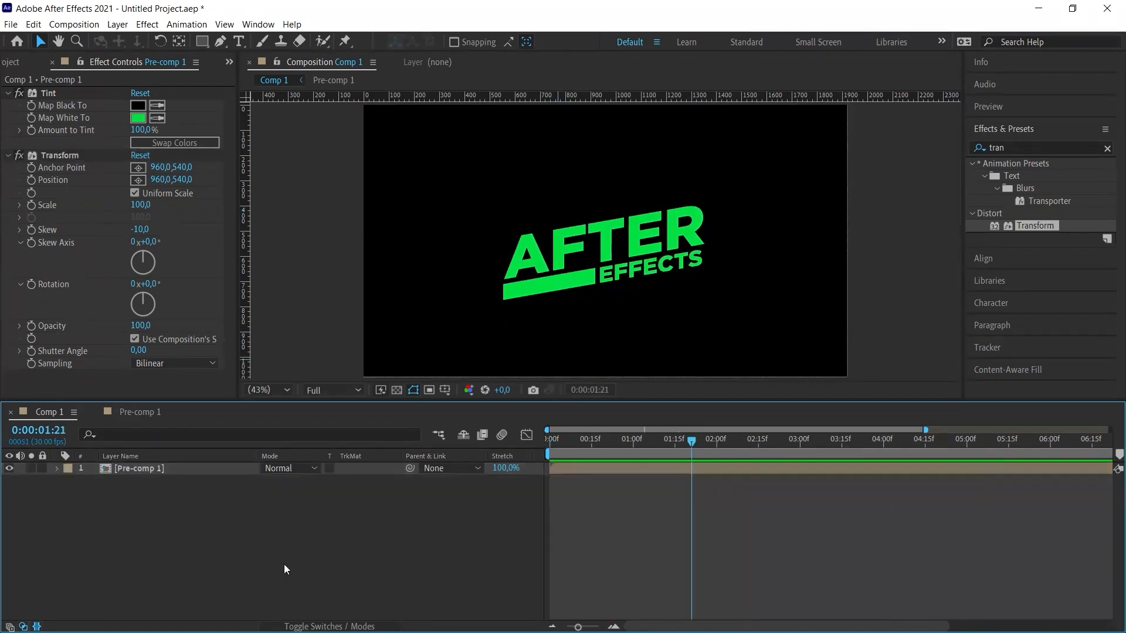
# - Create a new white solid layer in Comp 1 for the background
pyautogui.rightClick(329, 561)
pyautogui.moveTo(459, 403)
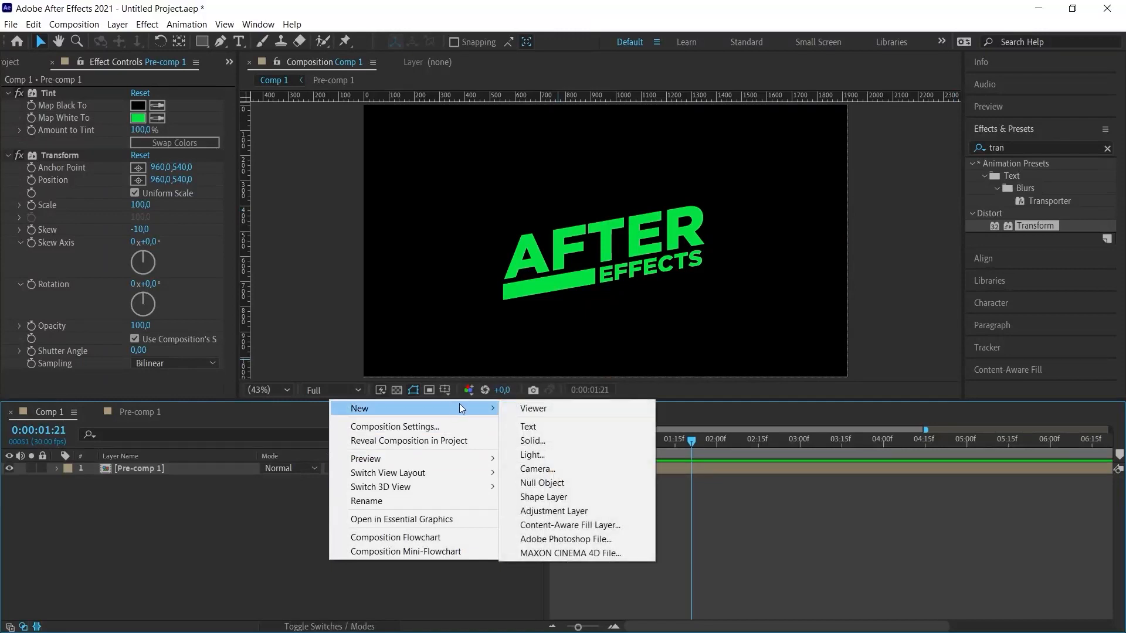
pyautogui.click(532, 440)
pyautogui.click(651, 452)
# - Apply Gradient Ramp to the white solid and place the solid below Pre-comp 1
pyautogui.hotkey('ctrl', '5')
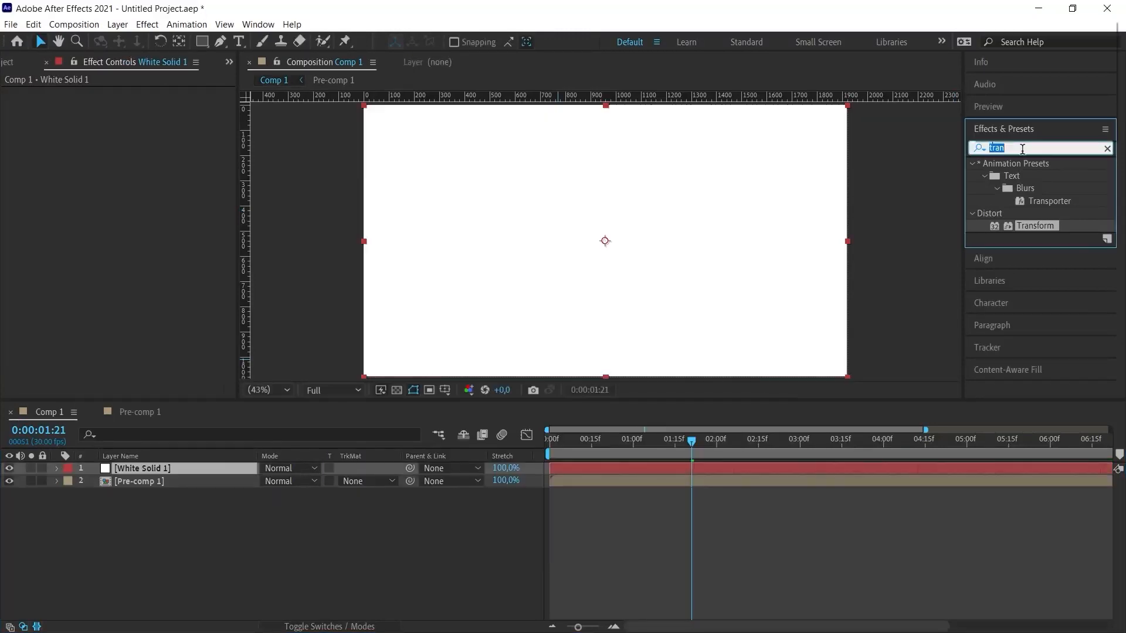
pyautogui.write('ramp')
pyautogui.moveTo(1043, 176); pyautogui.dragTo(751, 279)
pyautogui.moveTo(147, 468); pyautogui.dragTo(147, 490)
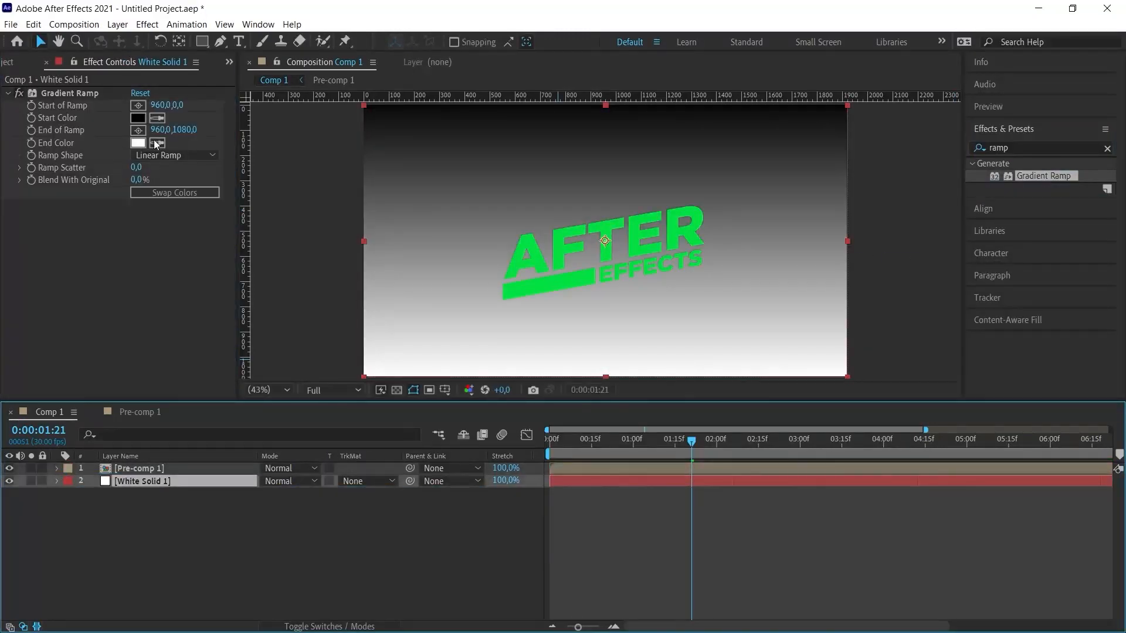
# - Change the gradient to a Radial Ramp and move its start point down to about 960, 237
pyautogui.click(174, 155)
pyautogui.click(170, 186)
pyautogui.moveTo(605, 105); pyautogui.dragTo(604, 164)
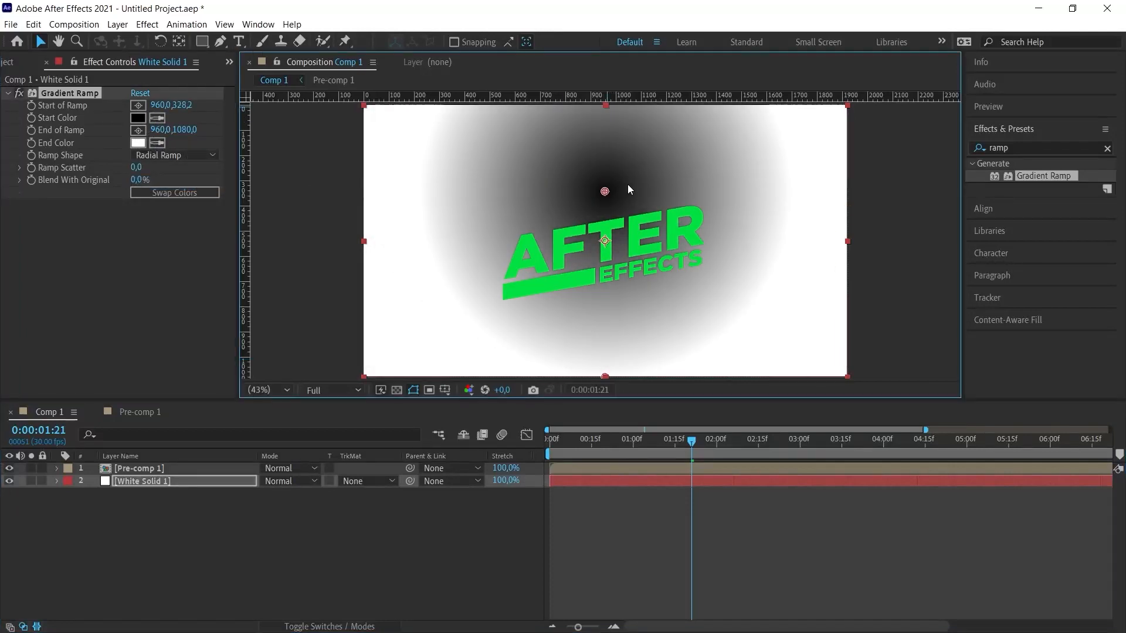
# - Set the gradient's start color to white and its end color to light gray D7D7D7
pyautogui.click(138, 118)
pyautogui.moveTo(671, 196); pyautogui.dragTo(647, 199)
pyautogui.click(985, 174)
pyautogui.click(138, 143)
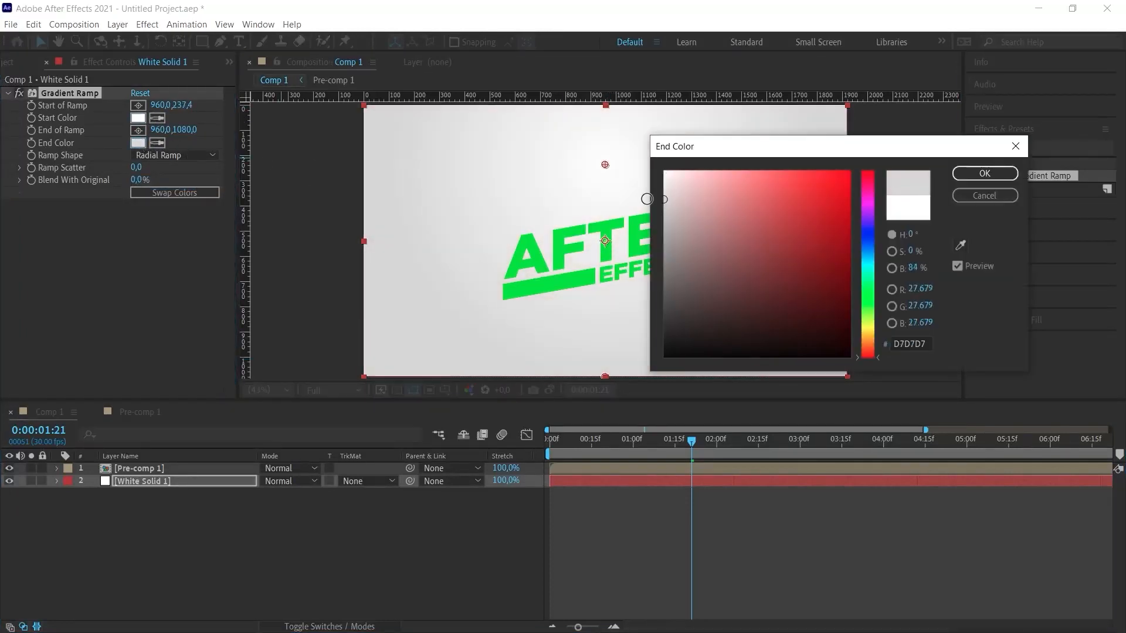
pyautogui.click(985, 174)
# - Set Pre-comp 1's Tint Map White To color to near-black 0F0F0F and preview from the start
pyautogui.click(140, 468)
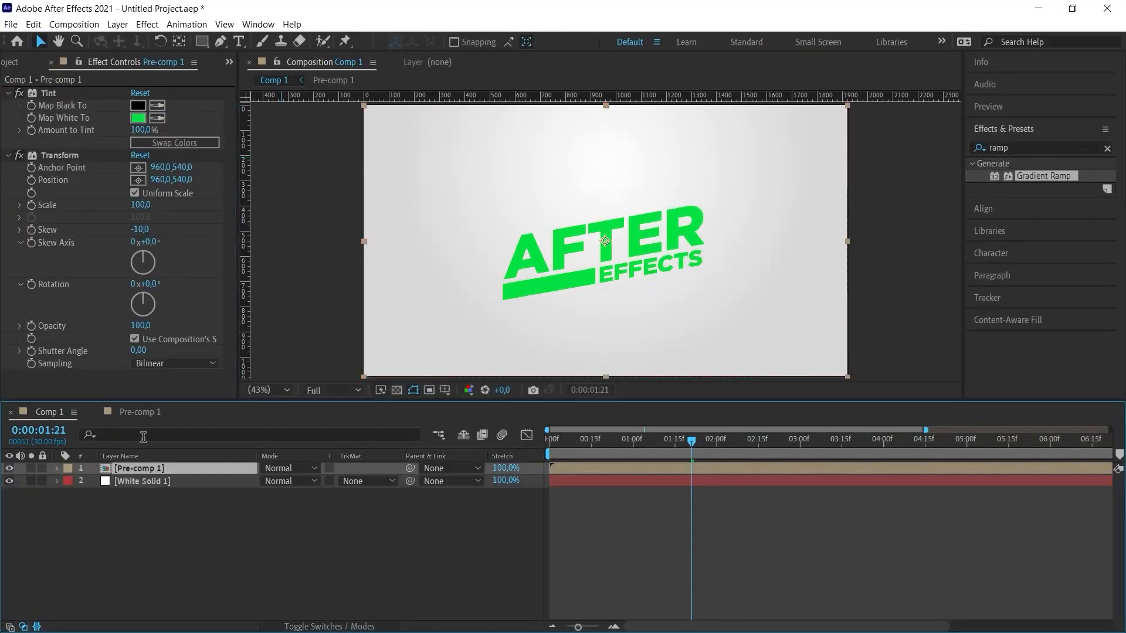
pyautogui.click(138, 118)
pyautogui.moveTo(668, 328); pyautogui.dragTo(604, 357)
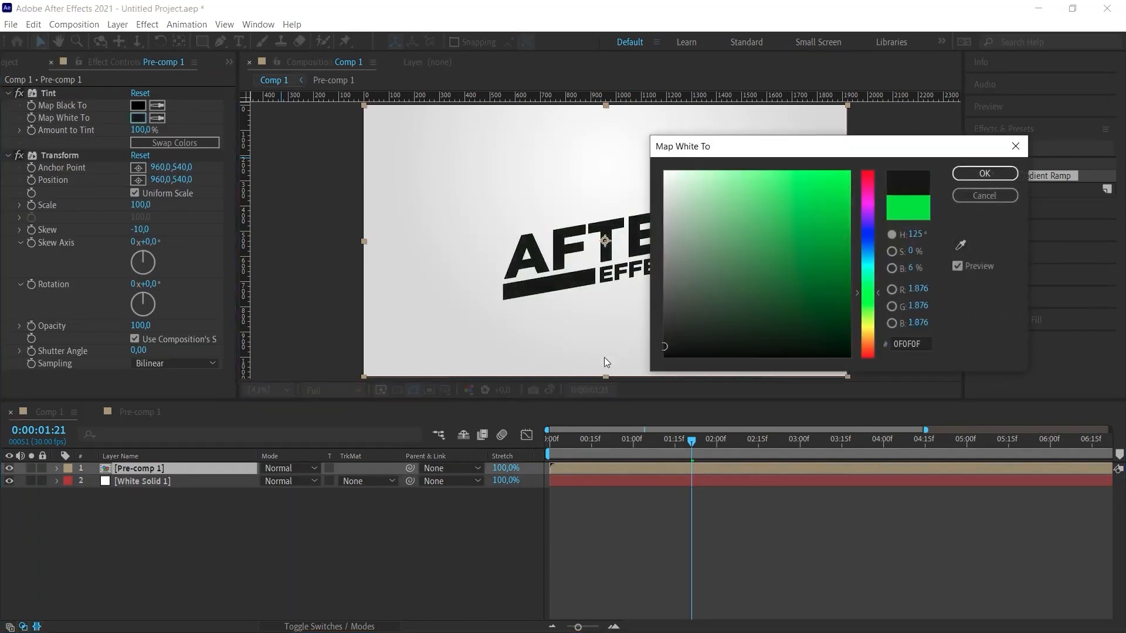
pyautogui.press('Return')
pyautogui.moveTo(680, 442); pyautogui.dragTo(516, 449)
pyautogui.press('space')
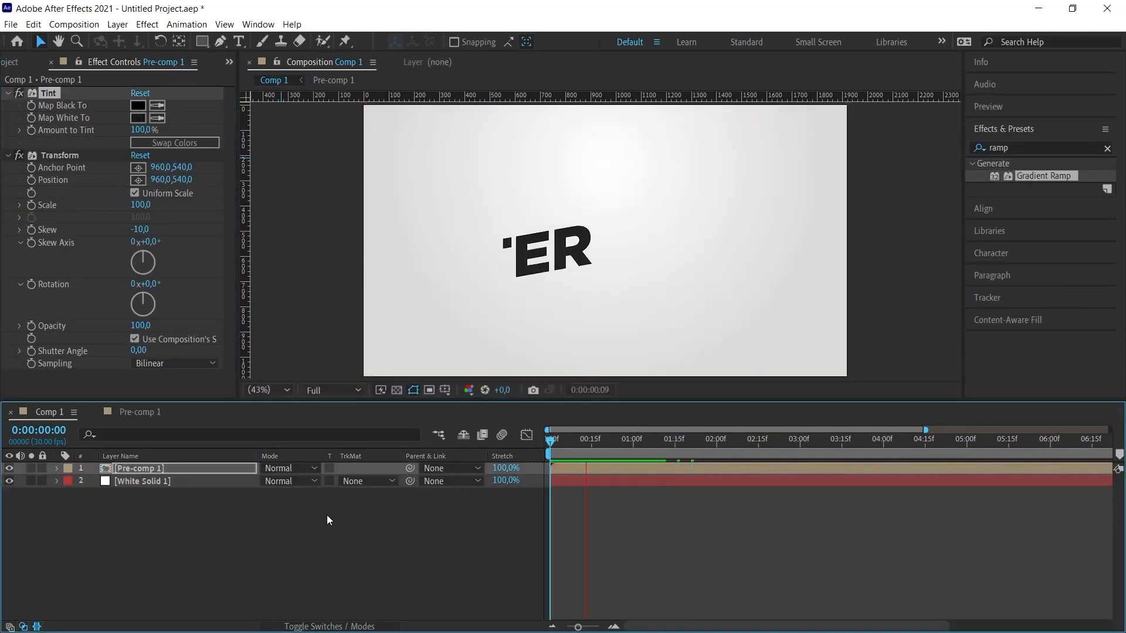